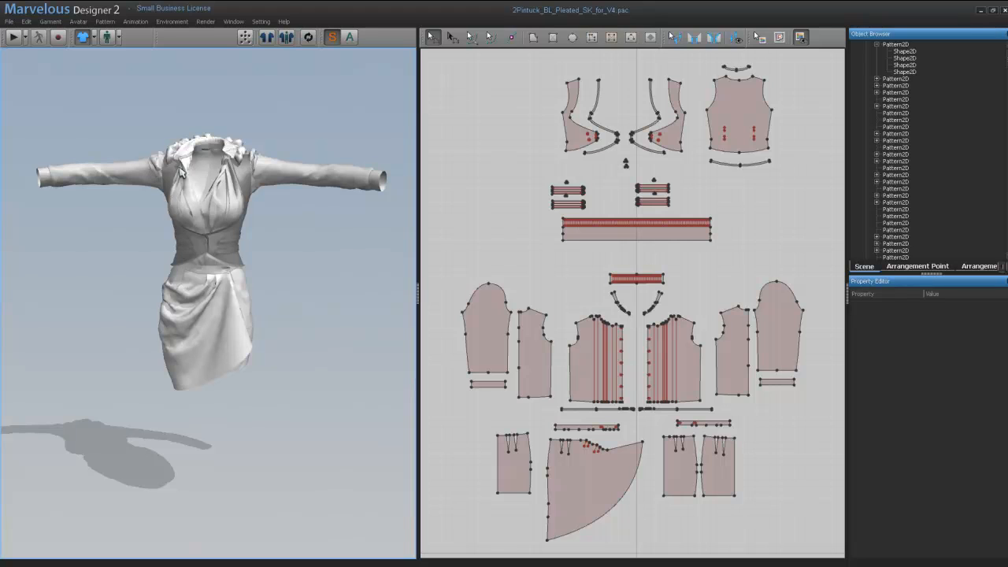
Examine the dress in 3D from above and the front, along with its layout of 2D pattern pieces.
left_click(738, 100)
left_click(739, 262)
middle_click_drag(520, 186, 594, 162)
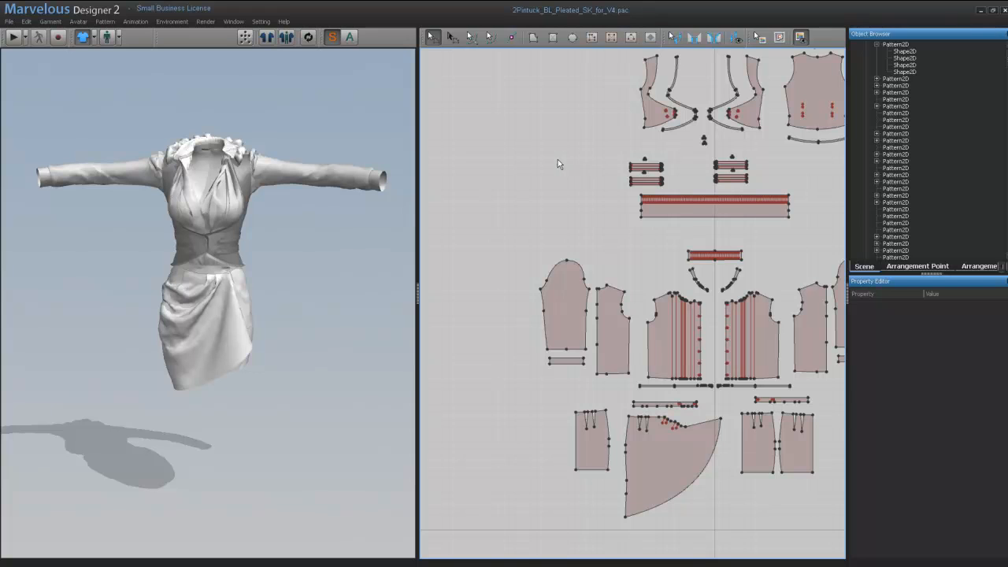
right_click(558, 160)
left_click(597, 279)
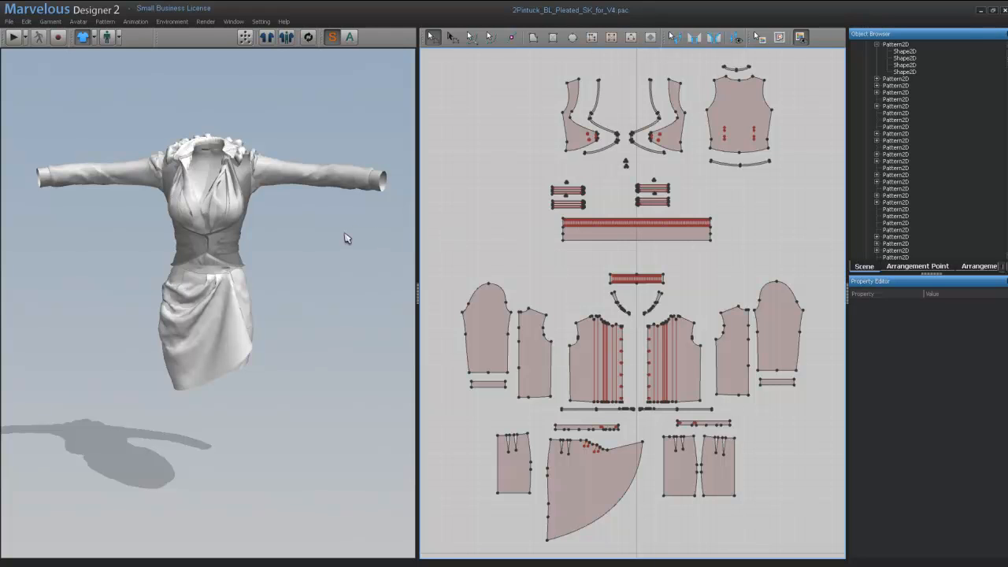
right_click_drag(345, 235, 344, 274)
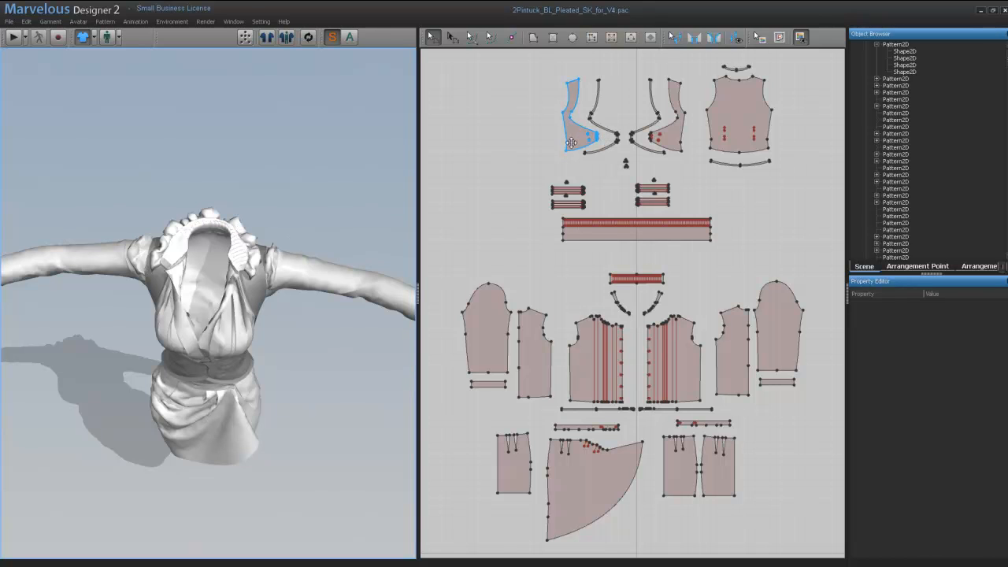
right_click_drag(343, 379, 337, 339)
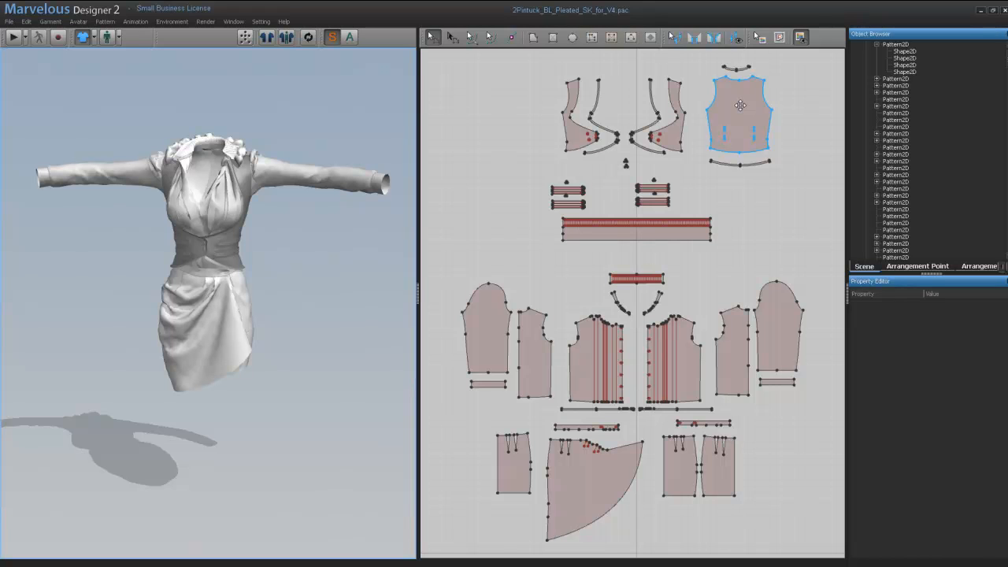
left_click_drag(741, 105, 713, 106)
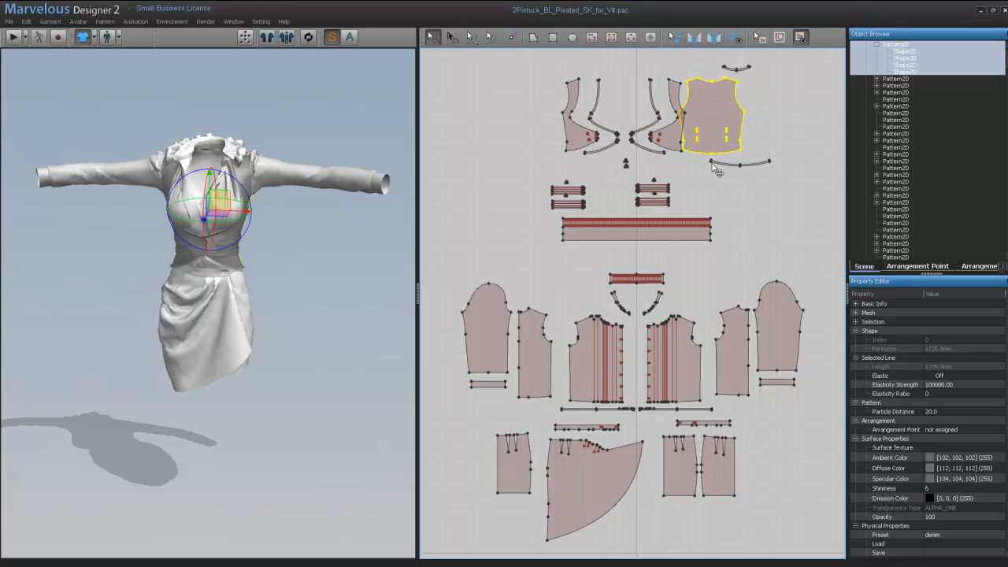
key("ctrl+v")
left_click(734, 118)
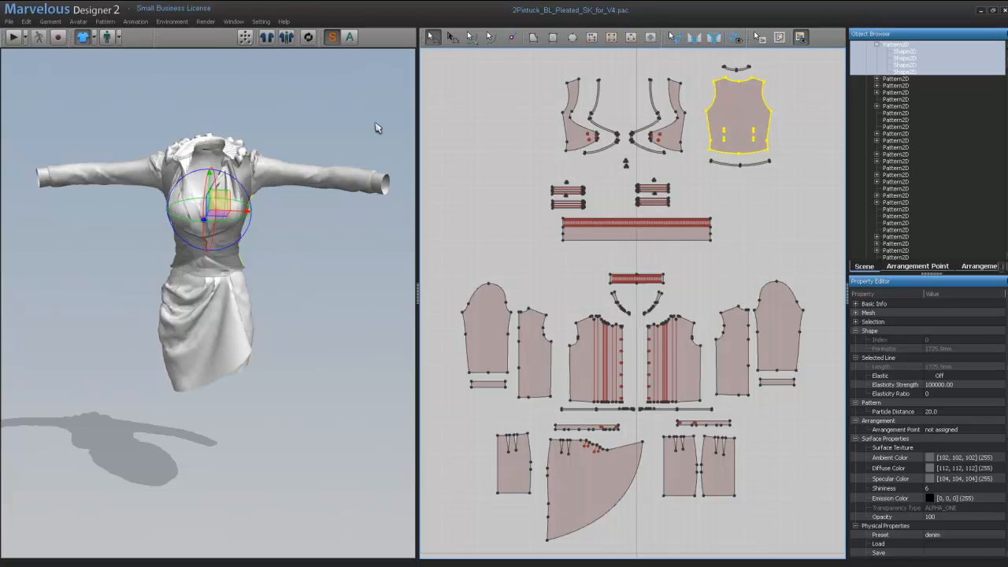
left_click(79, 21)
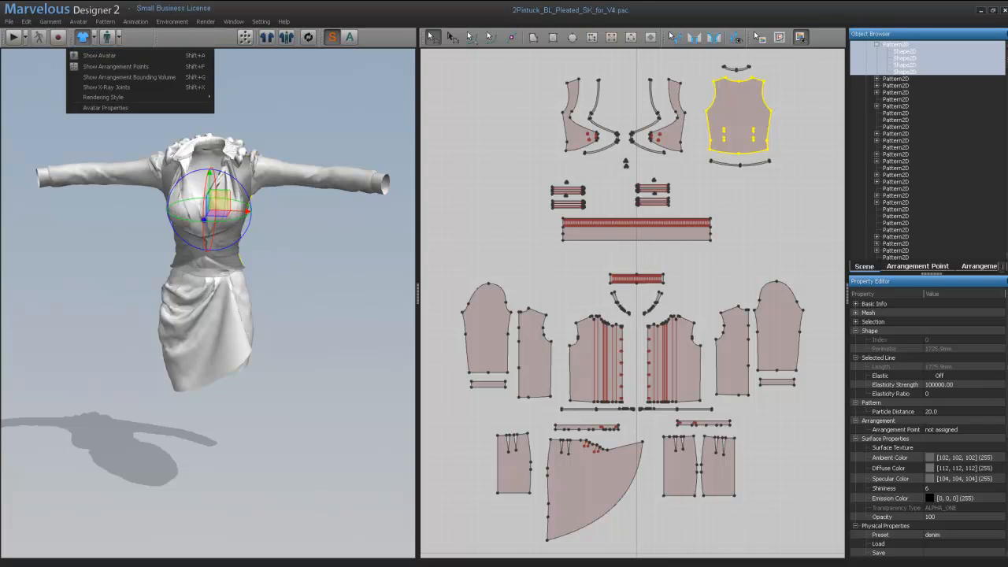
left_click(92, 45)
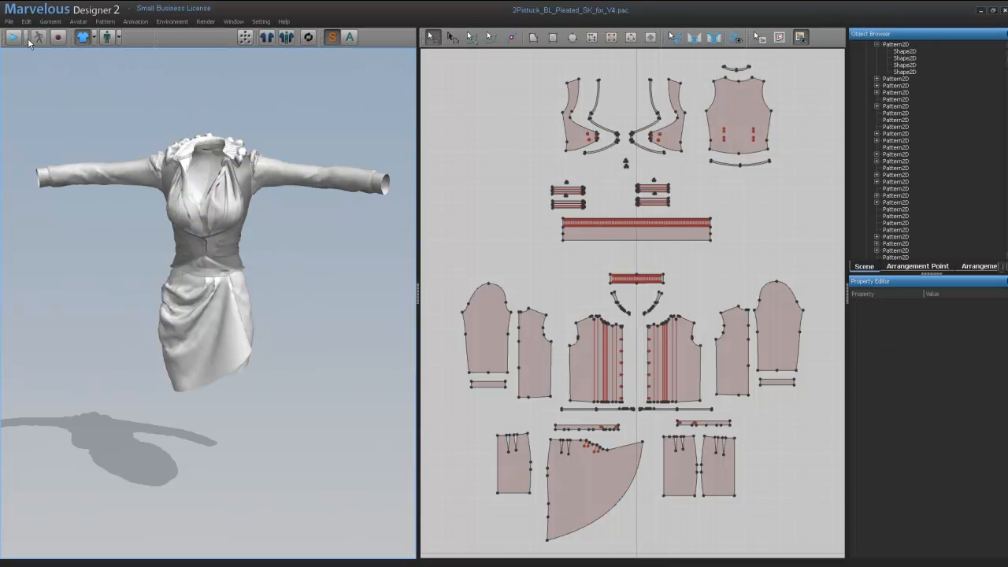
Export the garment as an OBJ over the existing 1default.obj, with Unified UV Coordinates on, Welding off, and scale 100% in mm.
left_click(9, 21)
mouse_move(33, 76)
left_click(103, 78)
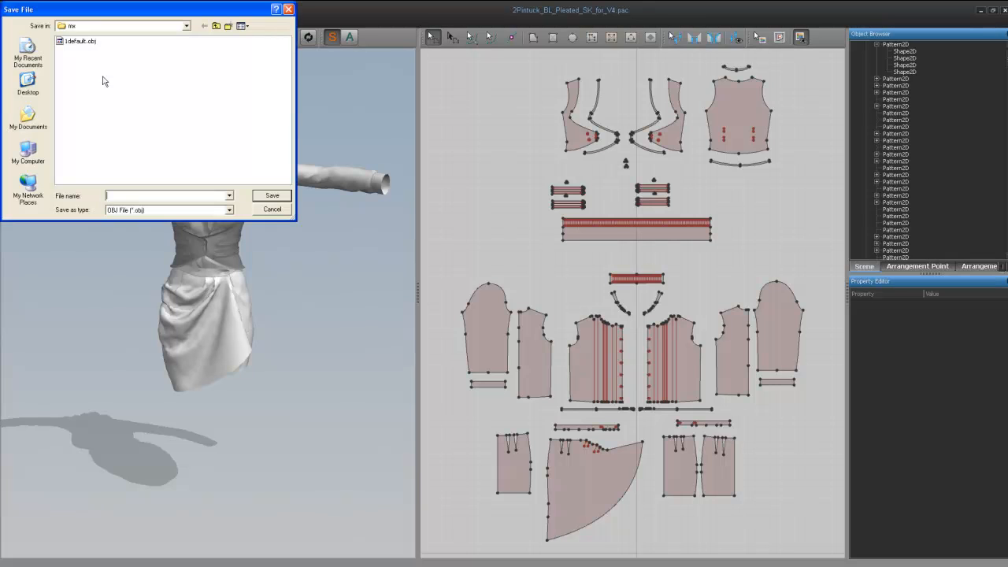
left_click(74, 41)
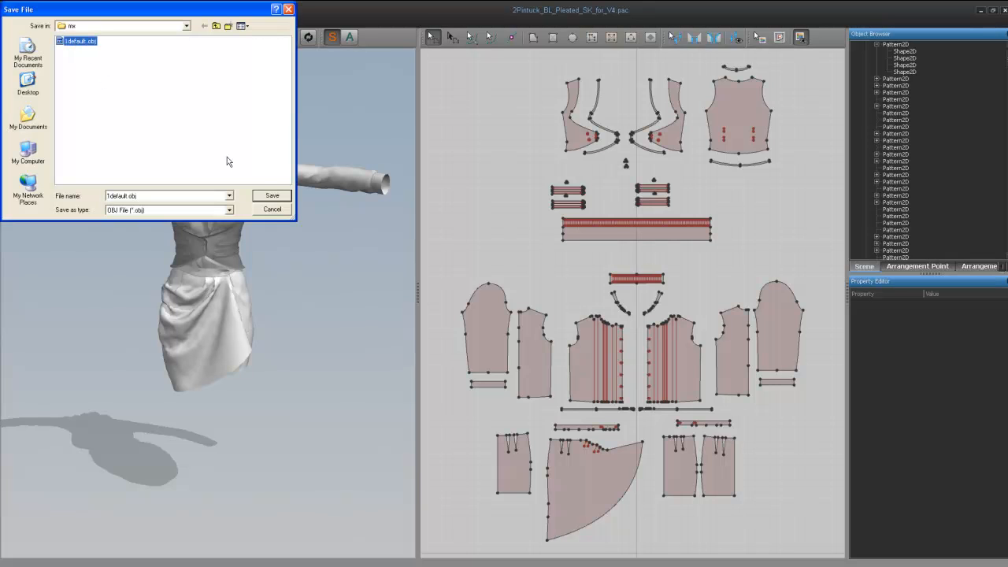
left_click(271, 197)
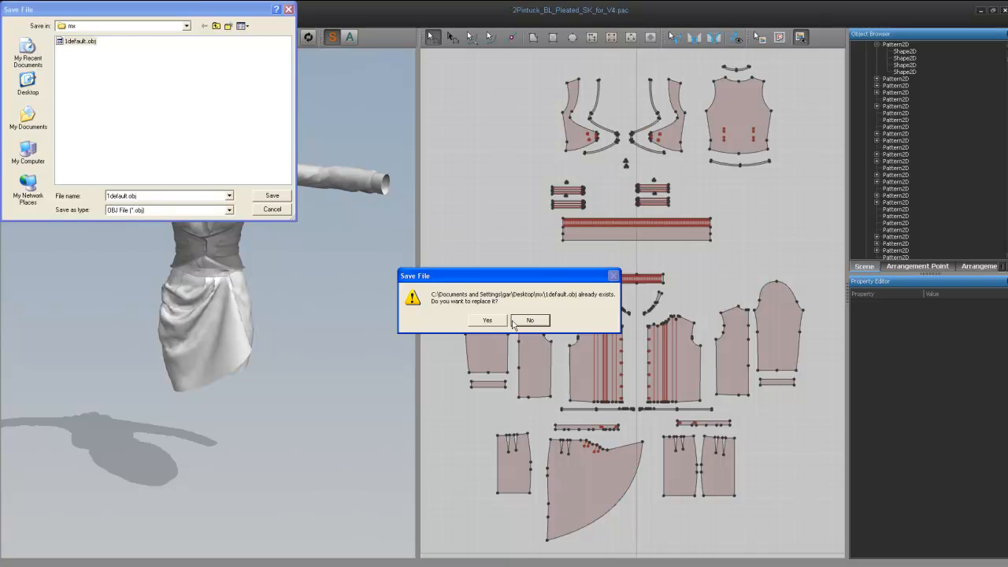
left_click(488, 320)
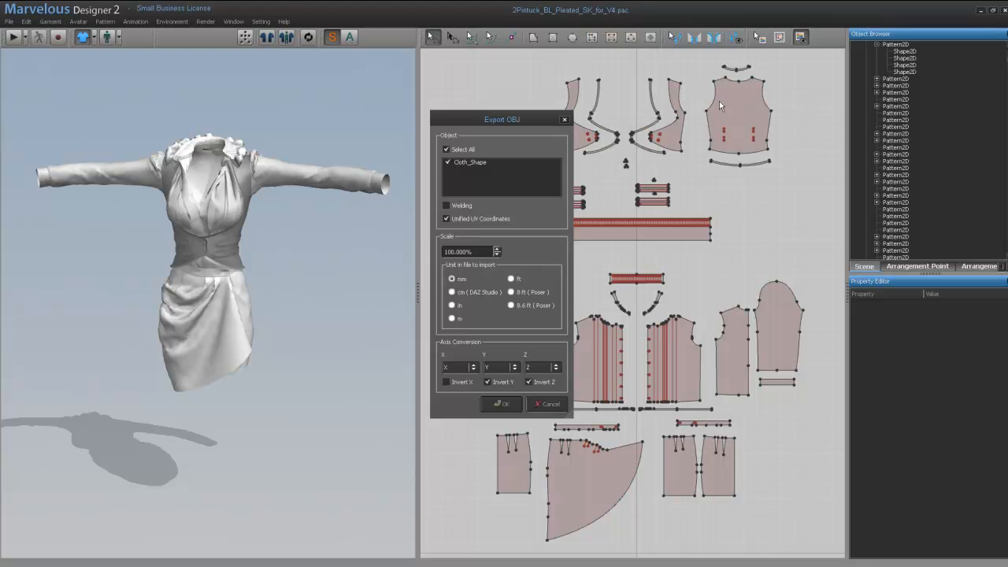
left_click(495, 406)
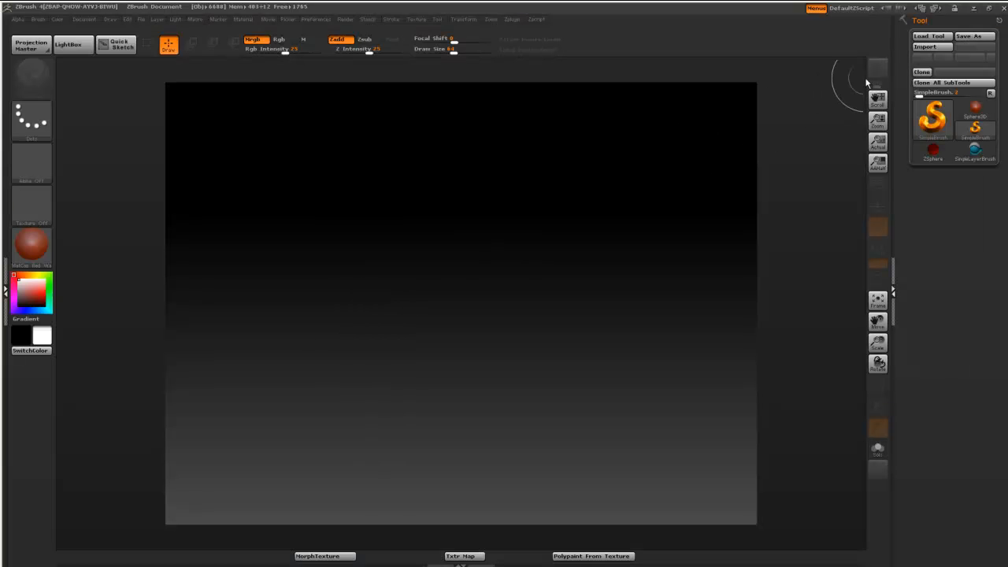
Switch to ZBrush and import 1default.obj from the mx folder.
left_click(928, 47)
left_click(188, 27)
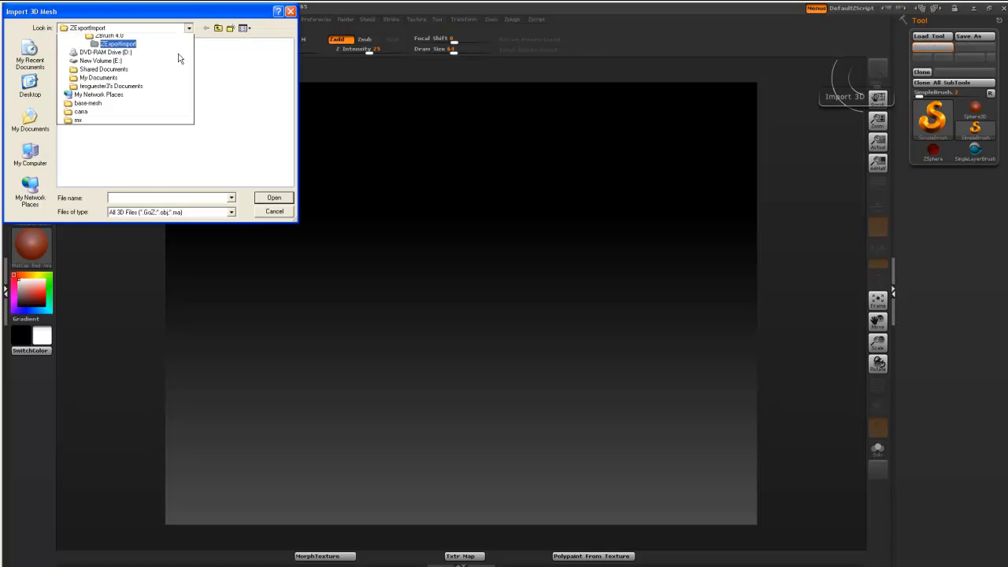
left_click(103, 193)
left_click(78, 44)
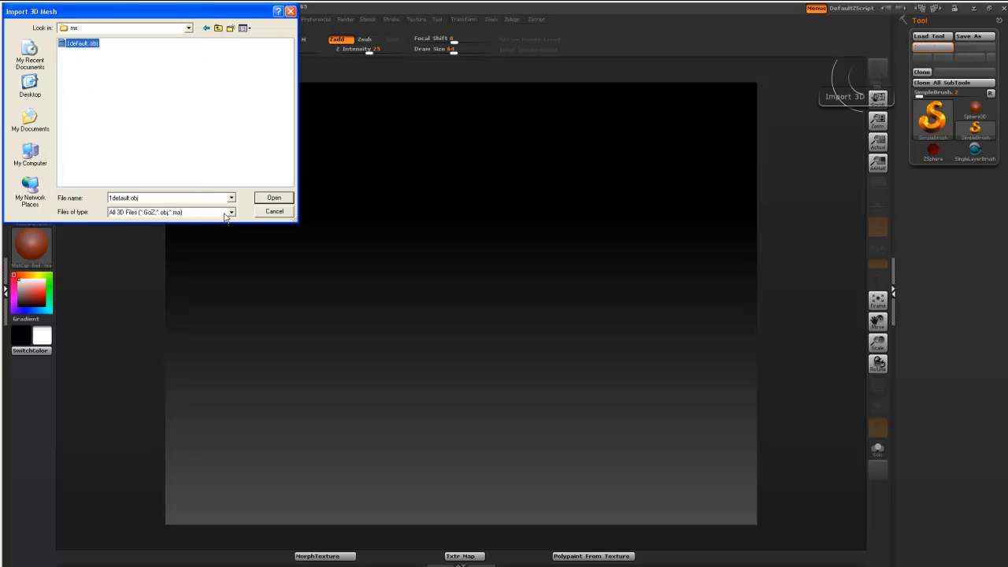
left_click(273, 198)
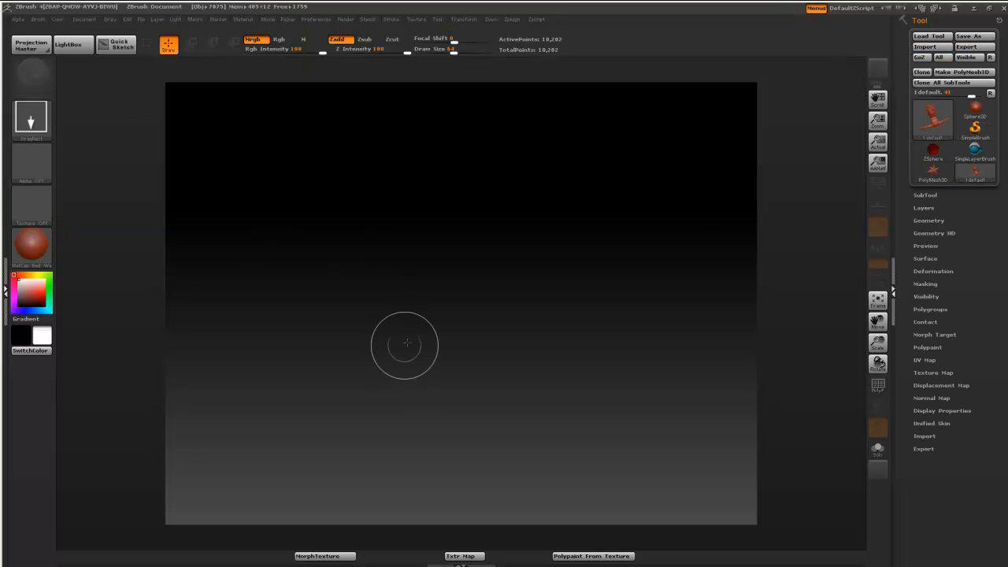
Place the imported dress on the canvas in Edit mode, turn it upright to face front, and fit it to the view.
mouse_move(452, 286)
left_mouse_down()
mouse_move(461, 343)
mouse_move(451, 458)
left_mouse_up()
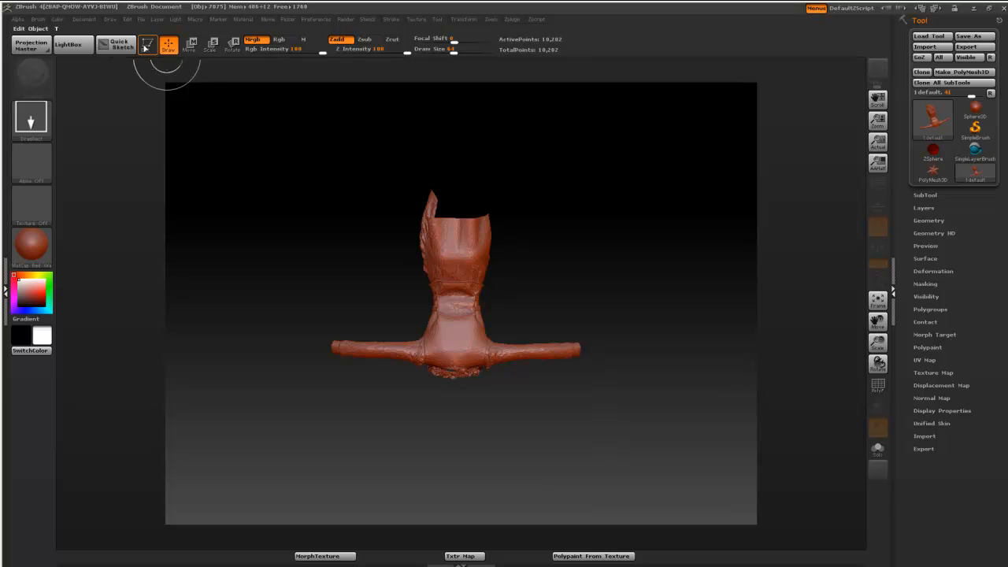
left_click(146, 45)
mouse_move(599, 242)
left_mouse_down()
mouse_move(612, 234)
mouse_move(597, 401)
left_mouse_up()
left_click_drag(626, 327, 635, 384)
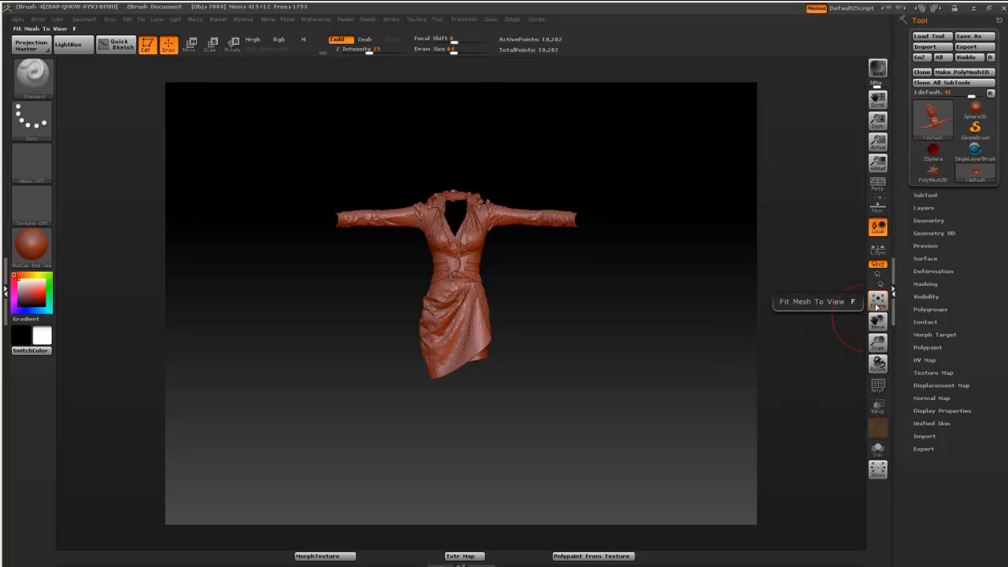
left_click(879, 302)
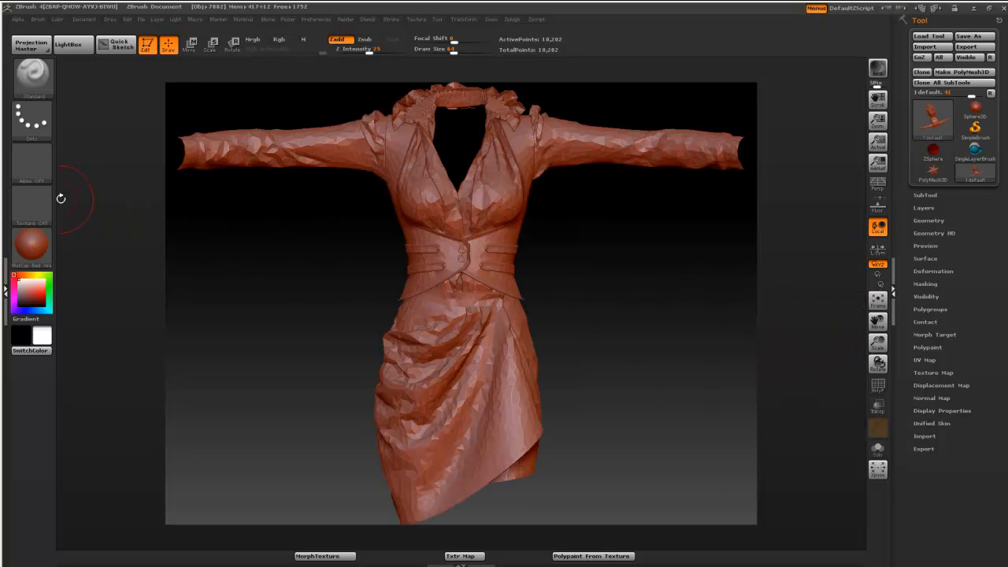
Apply the MatCap White01 material to the dress and show its polygon wireframe.
left_click(45, 235)
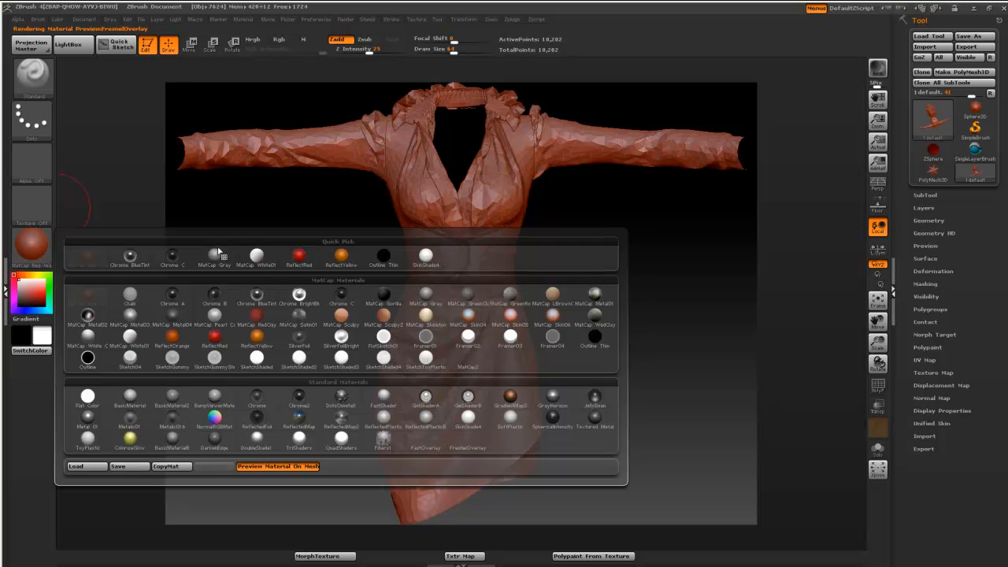
left_click(257, 255)
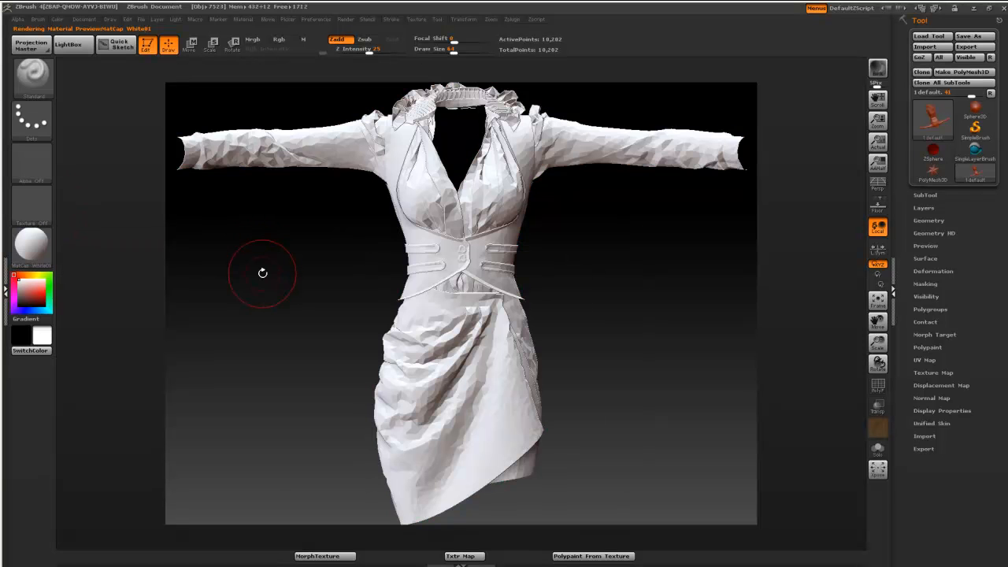
left_click(879, 388)
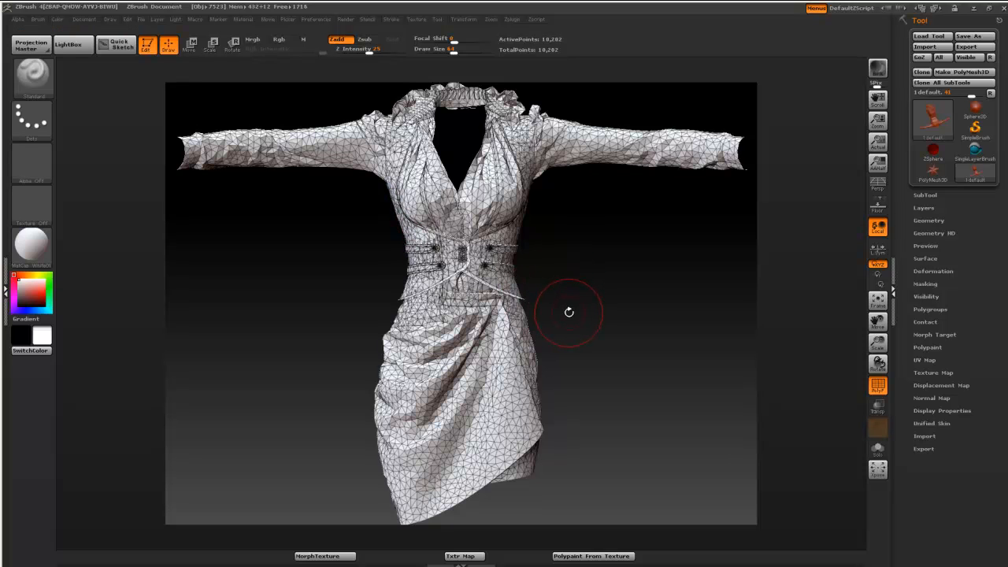
Create polygroups with Auto Groups With UV, and isolate the draped front skirt panel before showing the whole dress again.
left_click(927, 310)
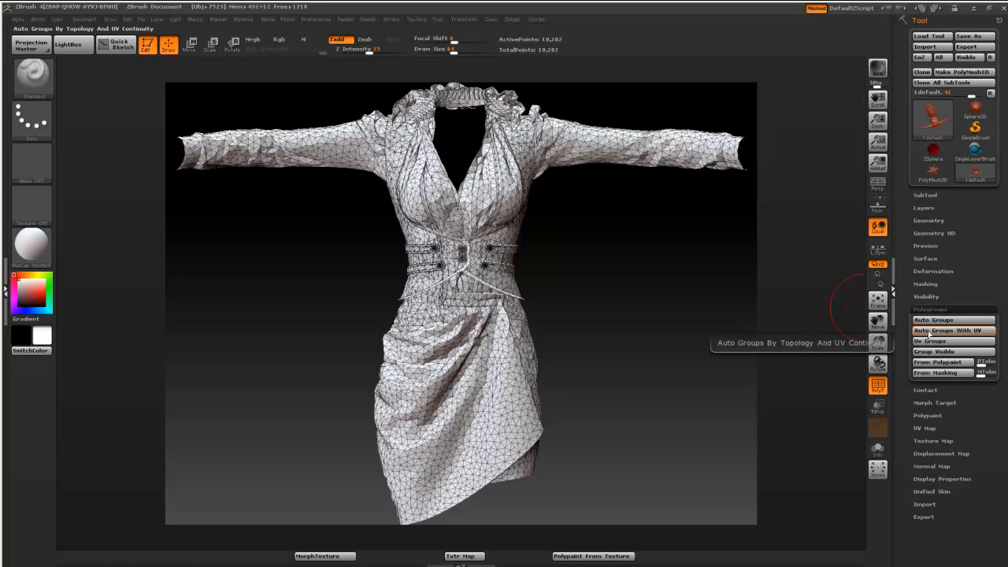
left_click(930, 332)
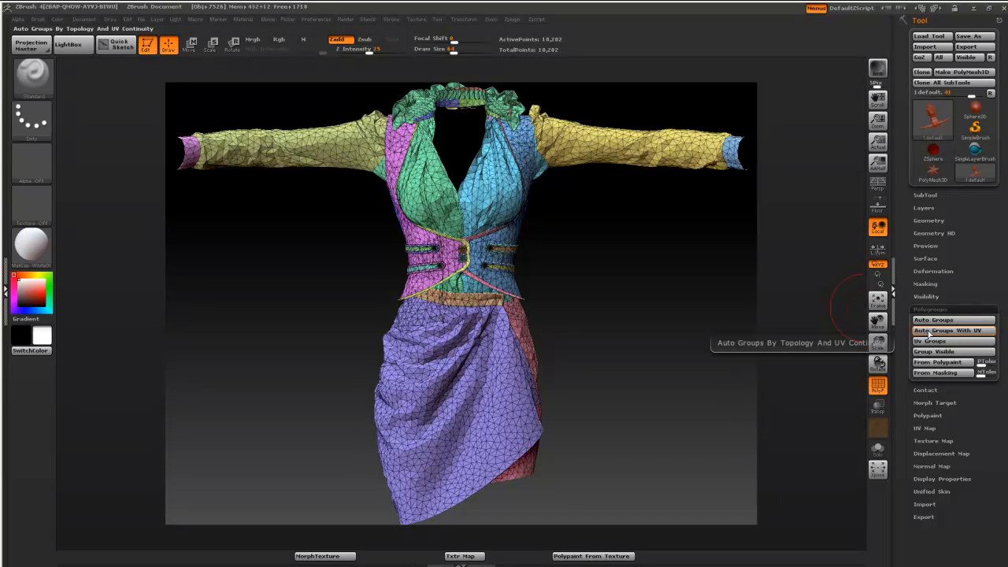
key("ctrl+shift")
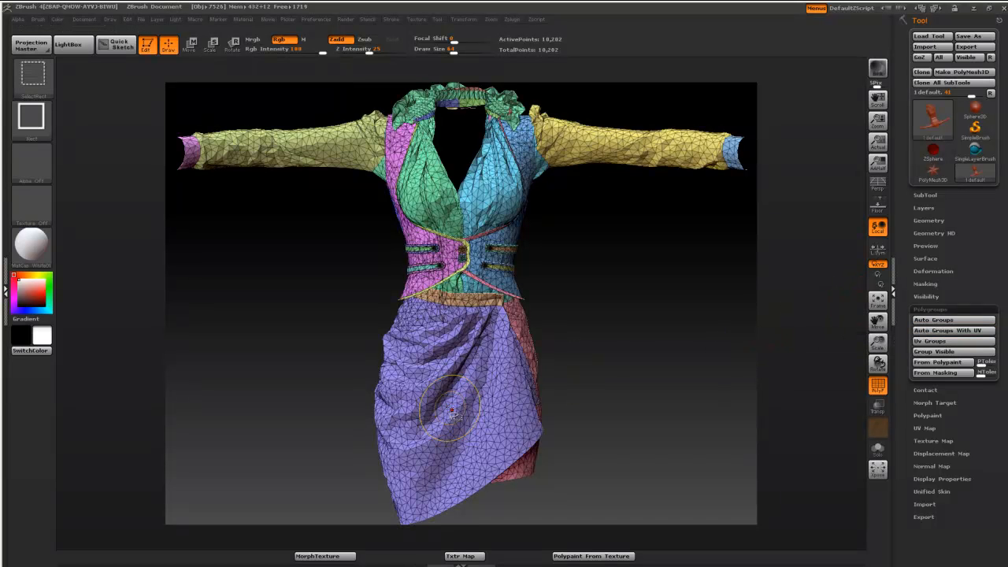
left_click(451, 410, "ctrl+shift")
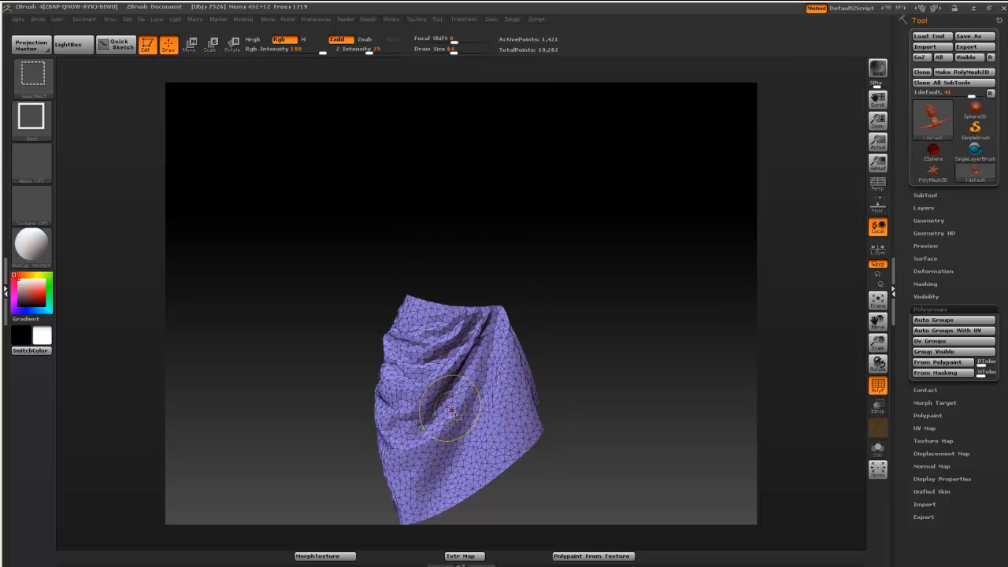
left_click(607, 345, "ctrl+shift")
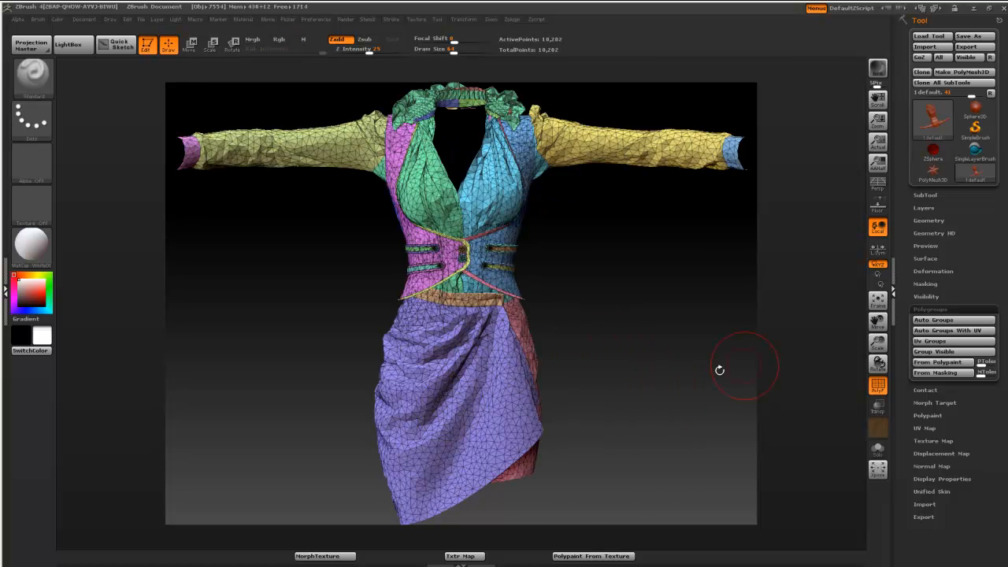
left_click(920, 310)
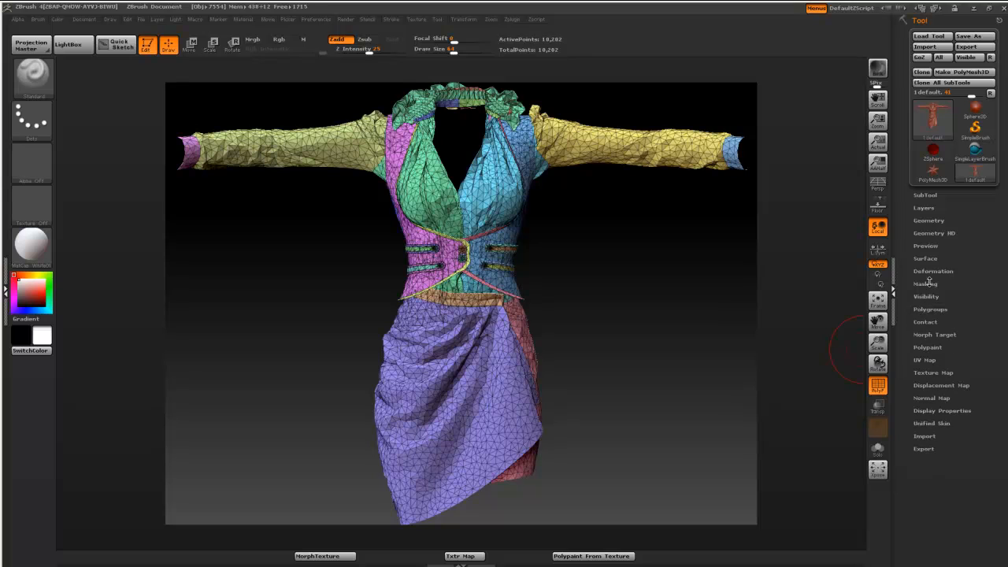
Divide the dress mesh twice, up to subdivision level 3, with smoothing on.
left_click(927, 220)
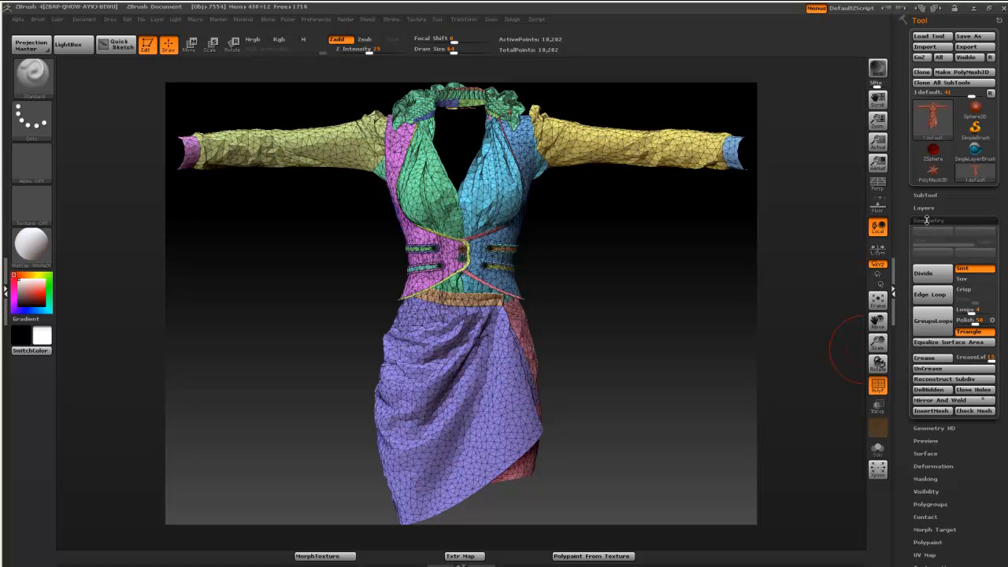
left_click(926, 275)
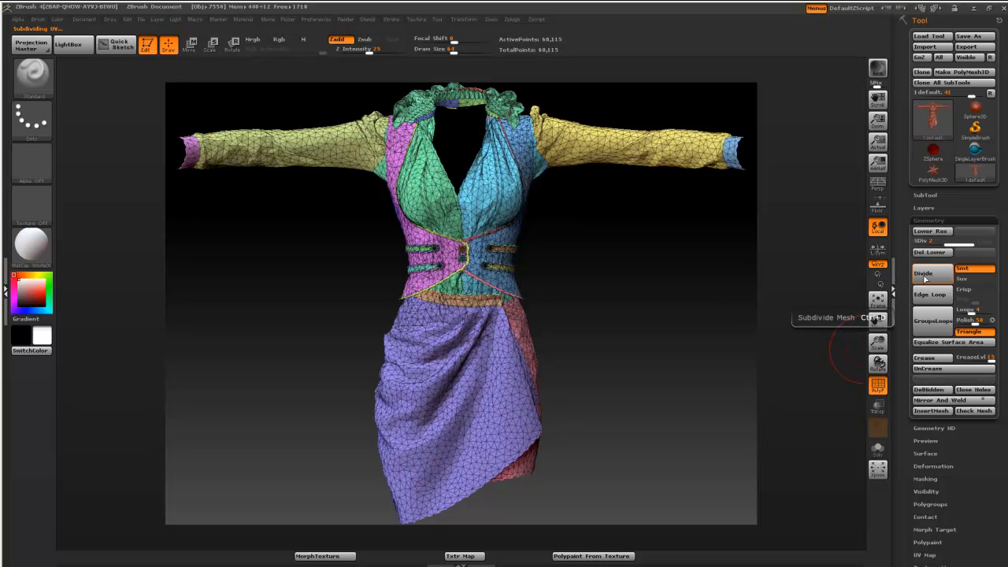
left_click(926, 276)
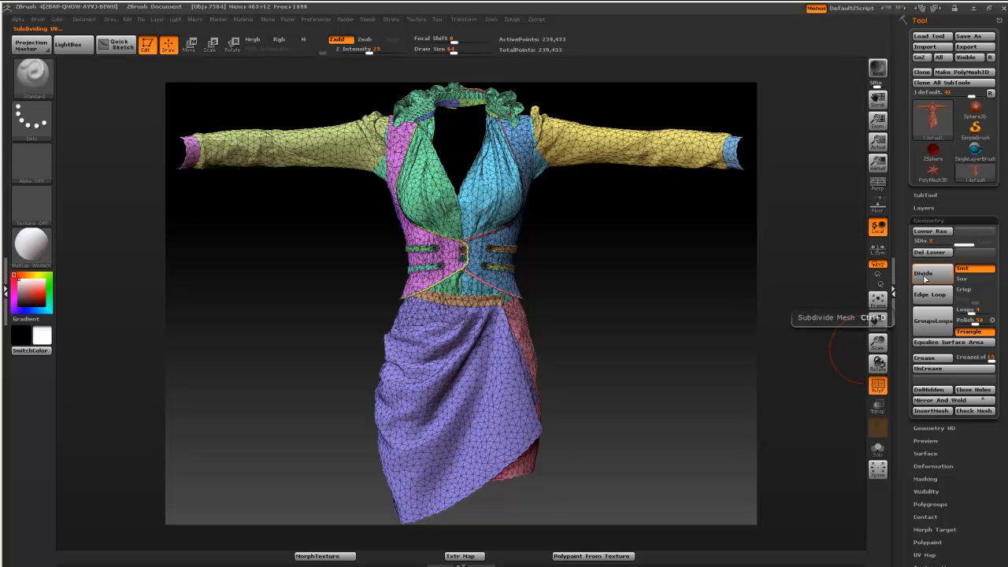
left_click(930, 222)
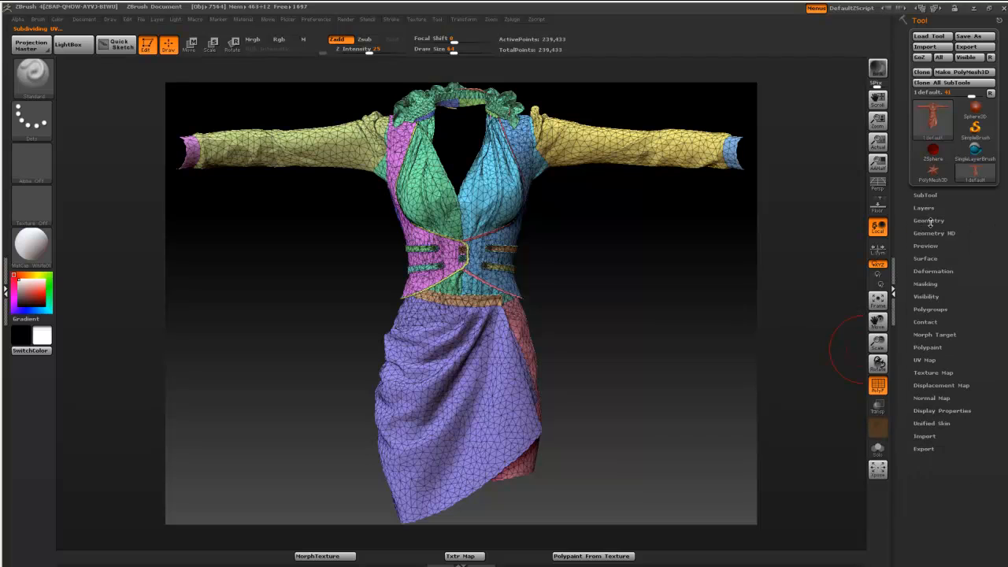
Examine the dress's polygroup and UV map options and the Morph-Texture and Morph-polyPaint plugin commands.
left_click(929, 308)
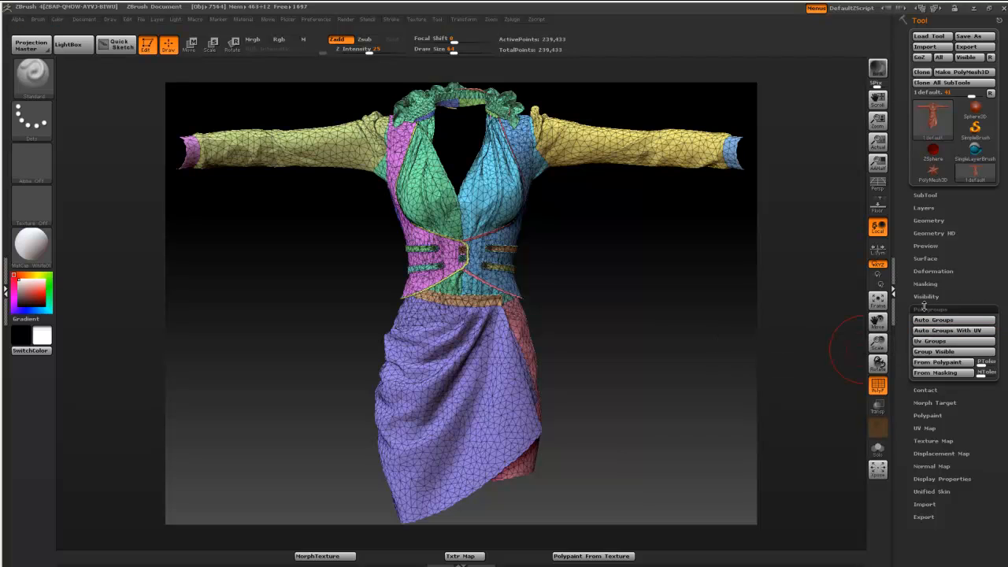
left_click(925, 308)
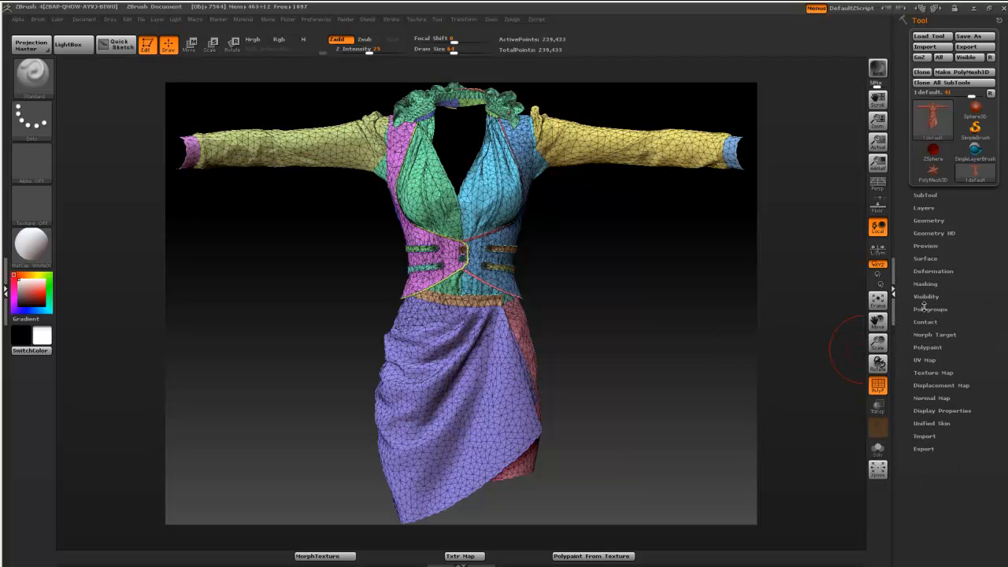
left_click(920, 360)
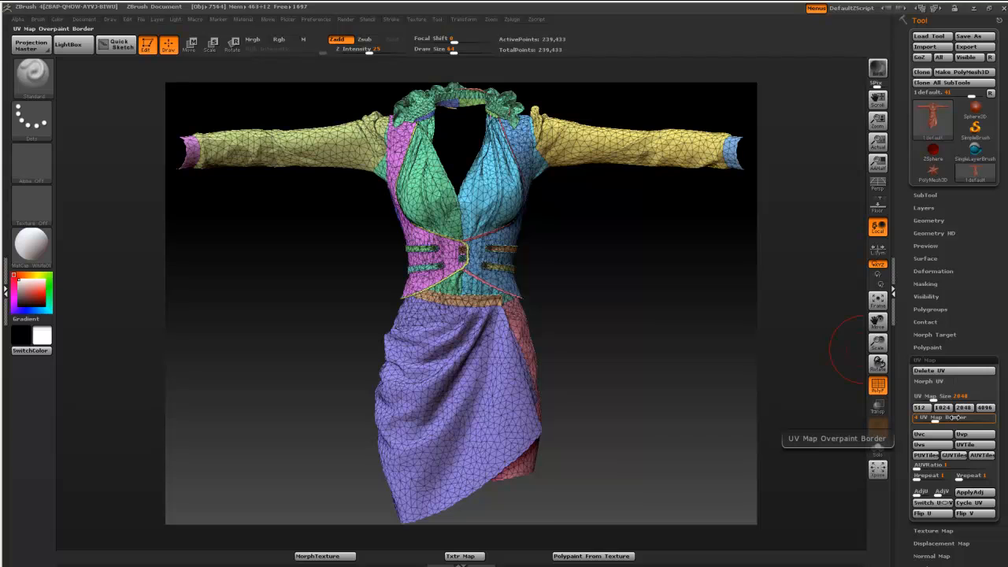
left_click(923, 360)
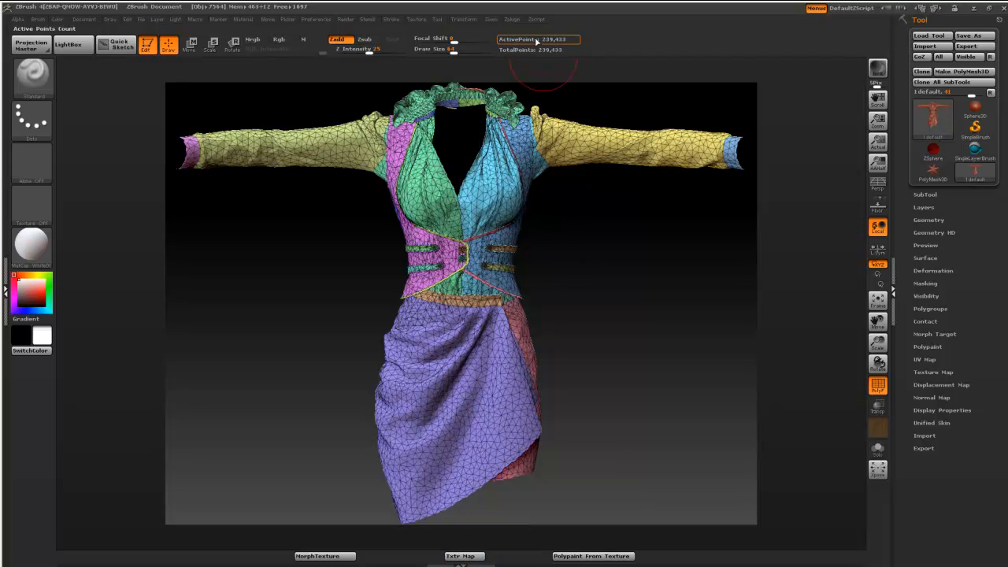
left_click(513, 20)
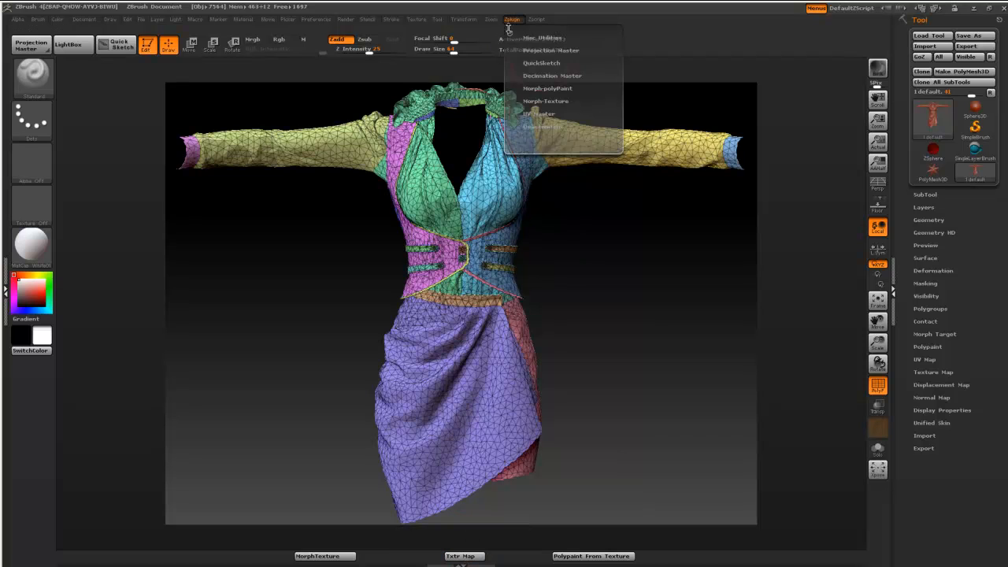
left_click(505, 25)
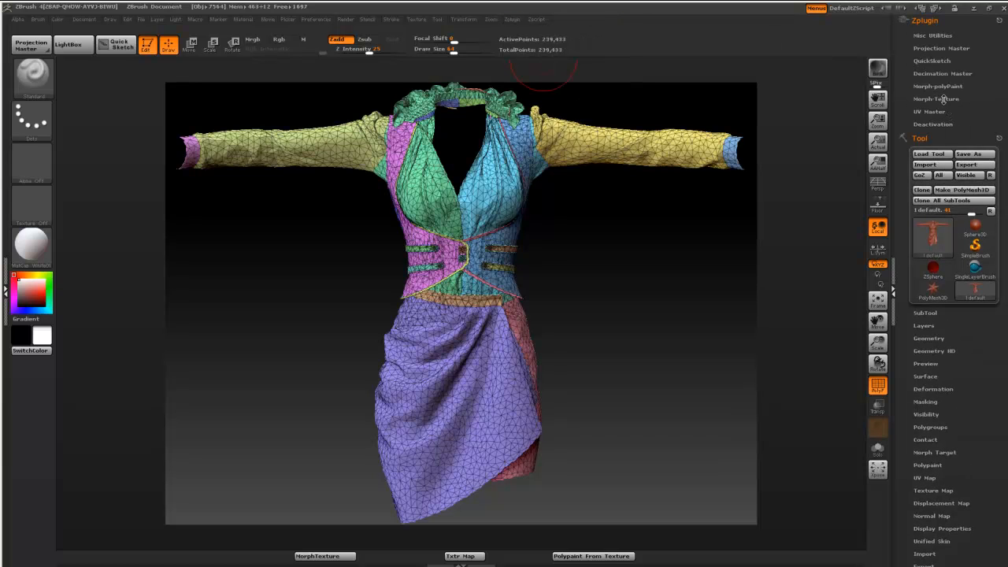
left_click(944, 99)
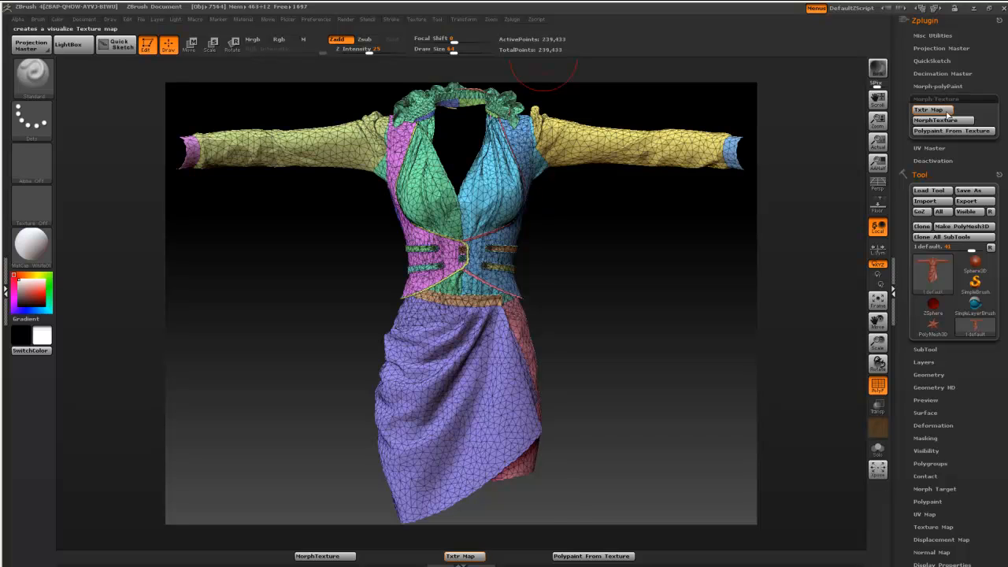
left_click(944, 99)
left_click(941, 87)
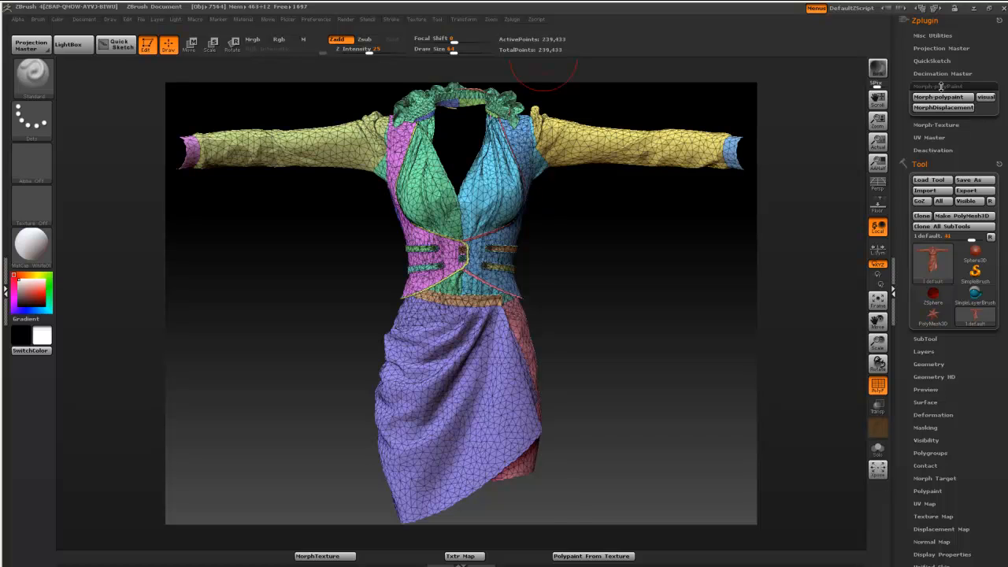
left_click(941, 87)
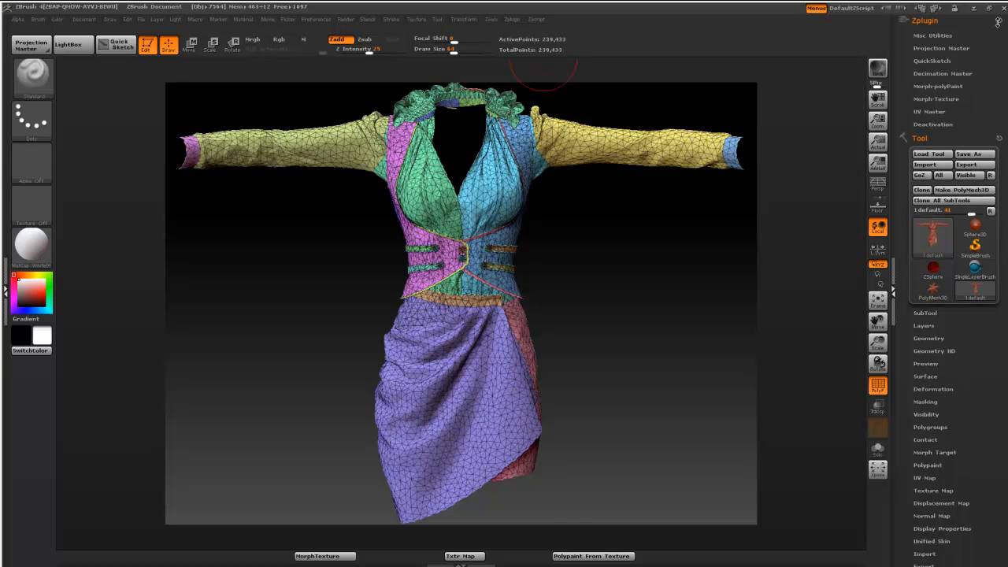
scroll(997, 20, "down", 3)
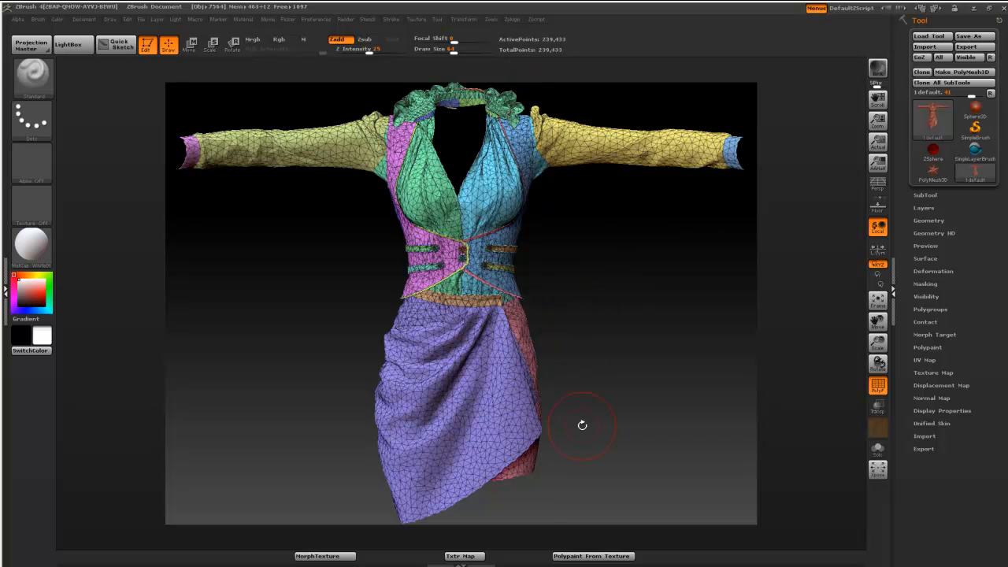
Generate a UV texture map for the dress with Txtr Map and check it in the Texture Map settings.
left_click(460, 557)
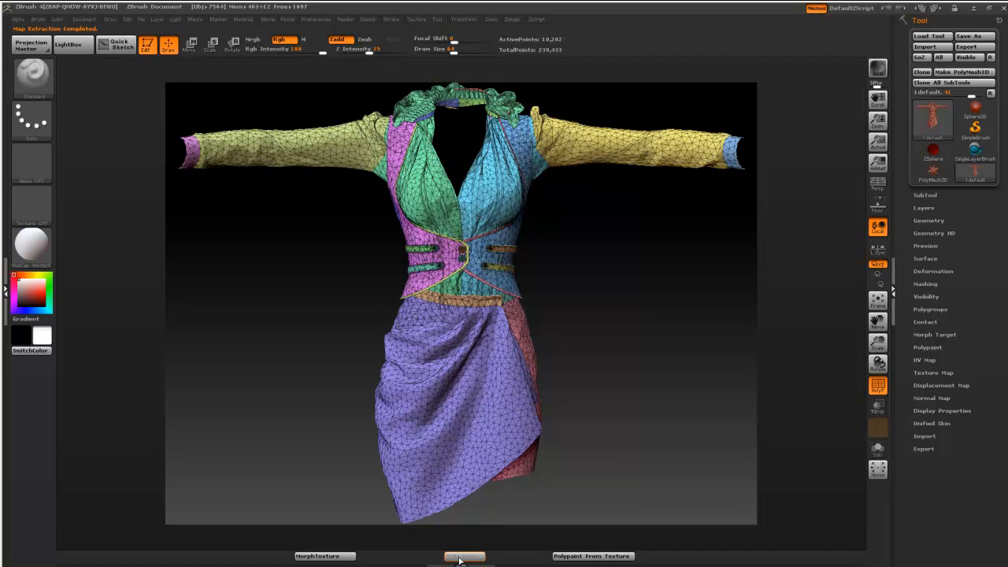
left_click(458, 557)
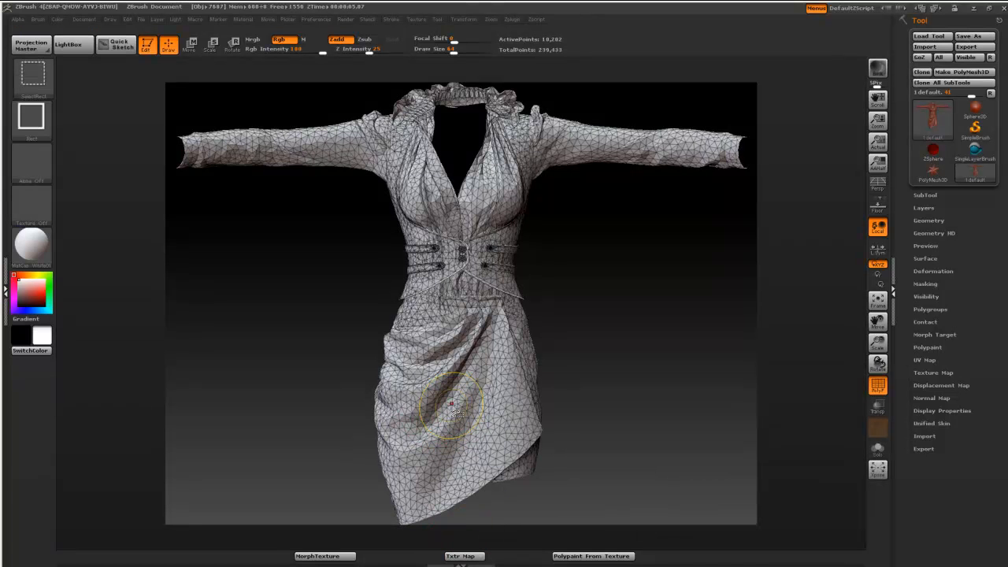
left_click(451, 404, "ctrl+shift")
left_click(618, 394, "ctrl+shift")
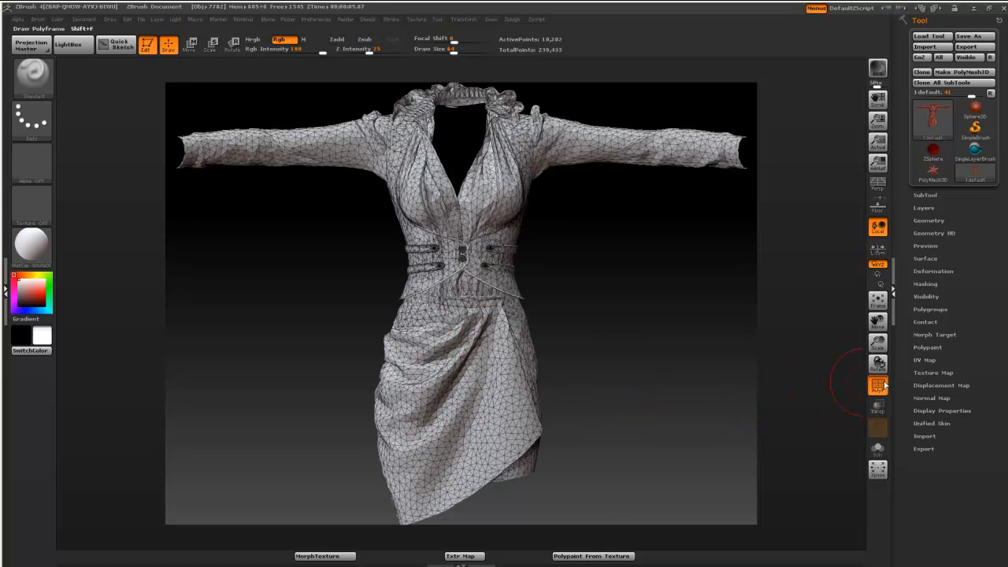
left_click(920, 372)
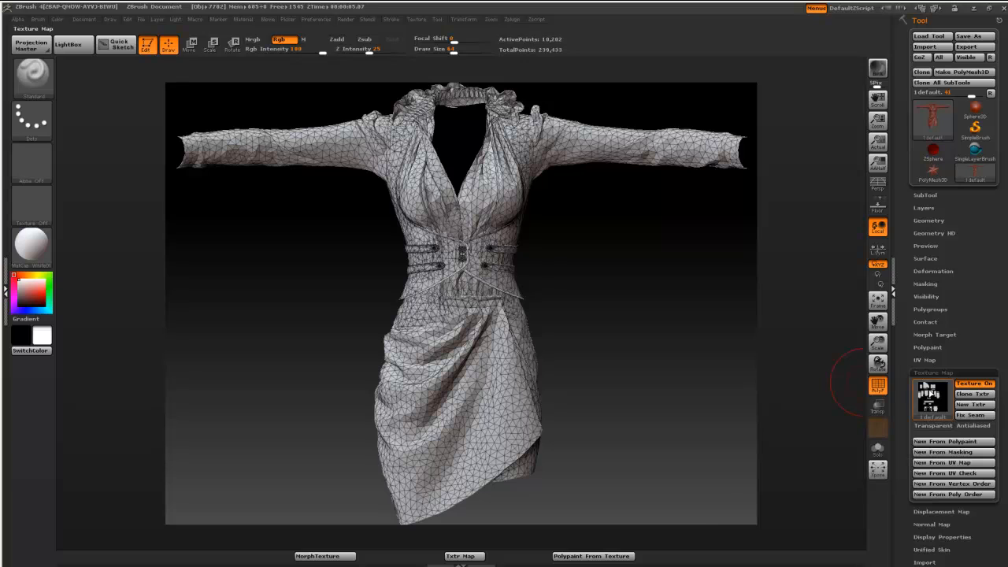
mouse_move(931, 394)
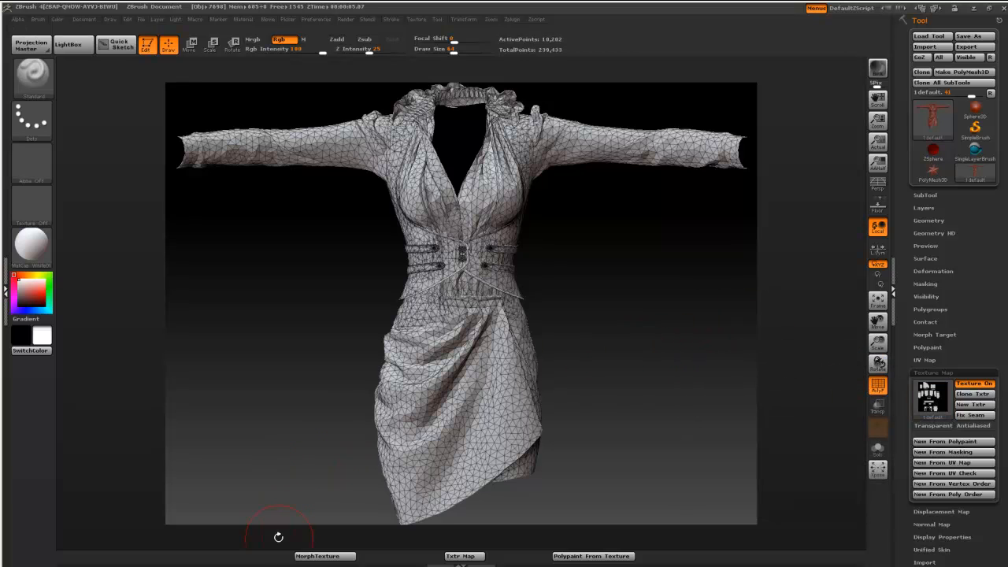
Morph the dress into its flat UV layout with the wireframe hidden, and isolate the large draped front skirt piece, framed in the view.
left_click(347, 557)
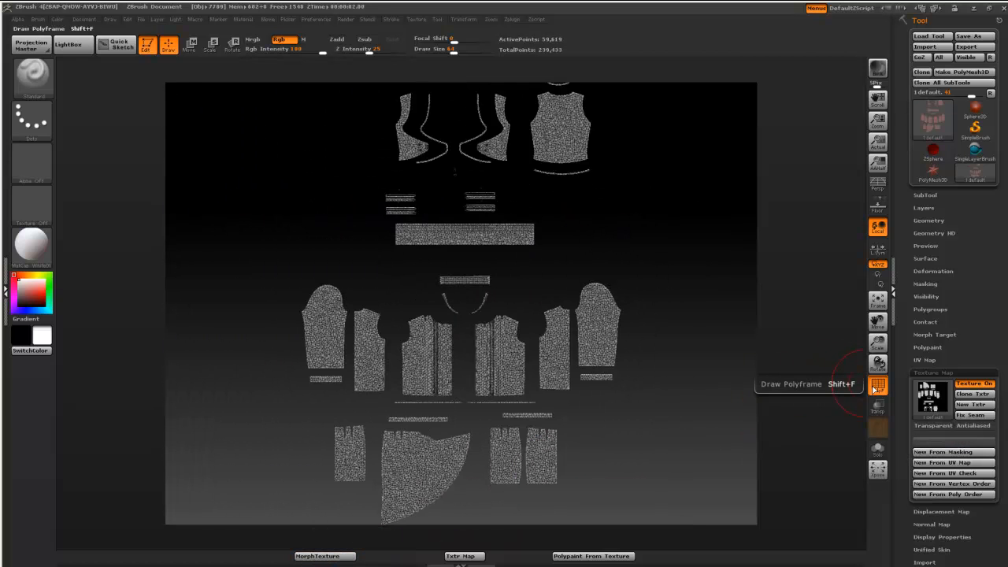
left_click(878, 386)
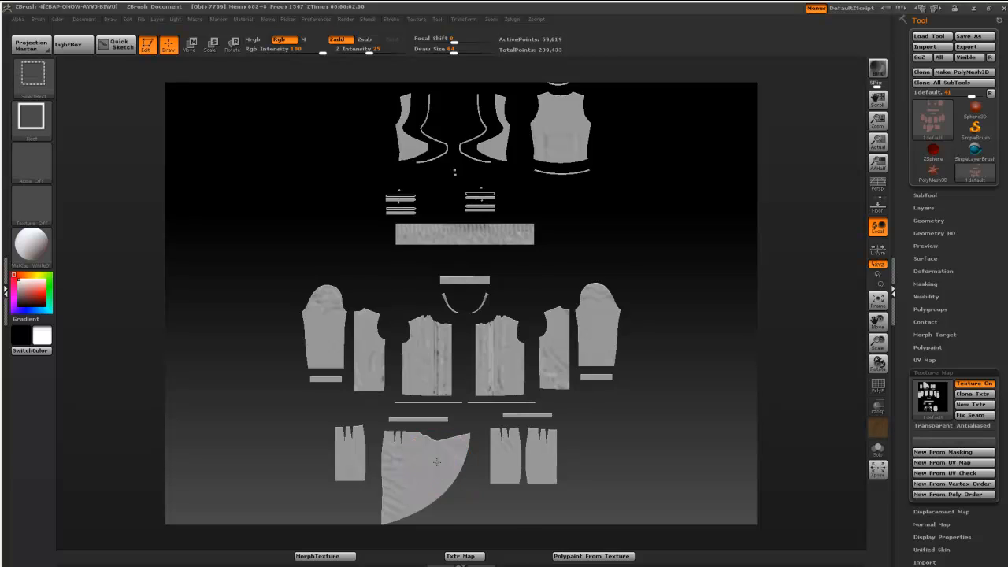
left_click(436, 462, "ctrl+shift")
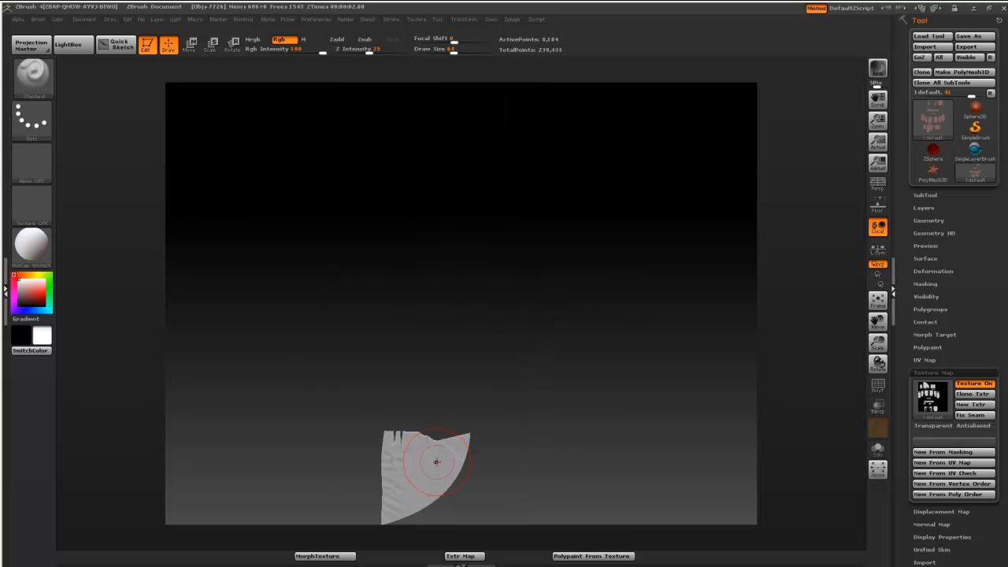
key("f")
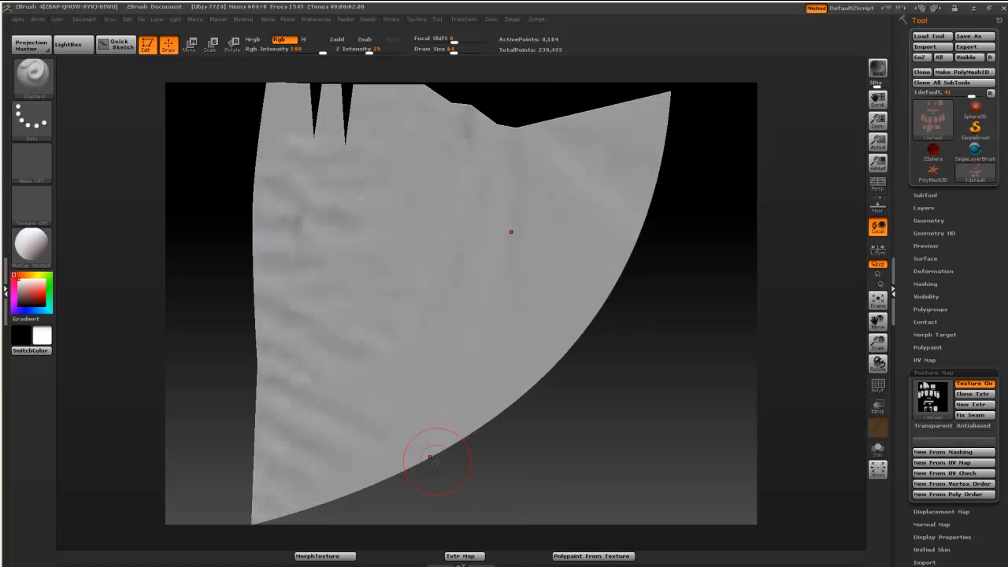
Drop the skirt piece with Projection Master using Colors, and fill the canvas layer with the Texture 03 checker pattern using the SimpleBrush.
left_click(35, 46)
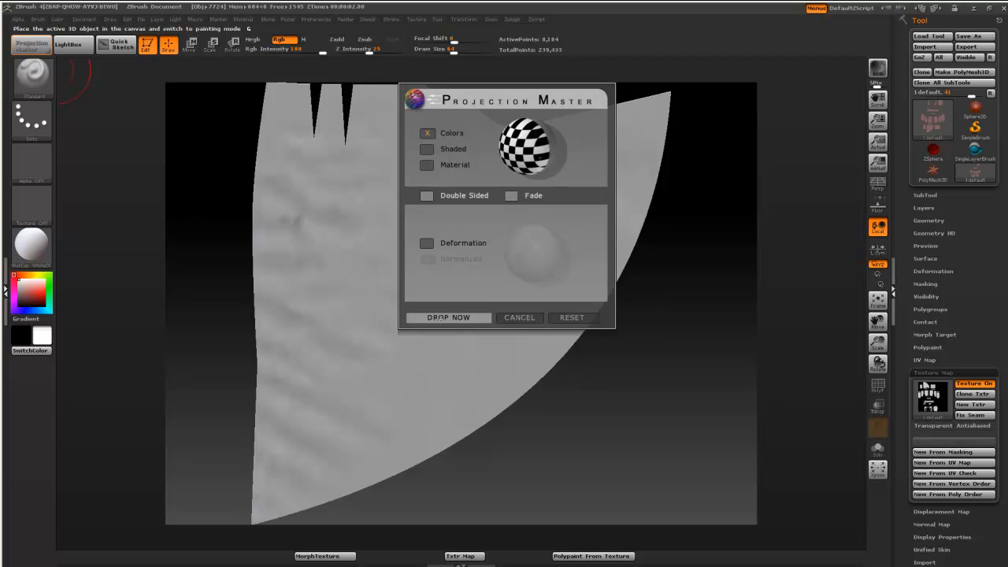
left_click(439, 317)
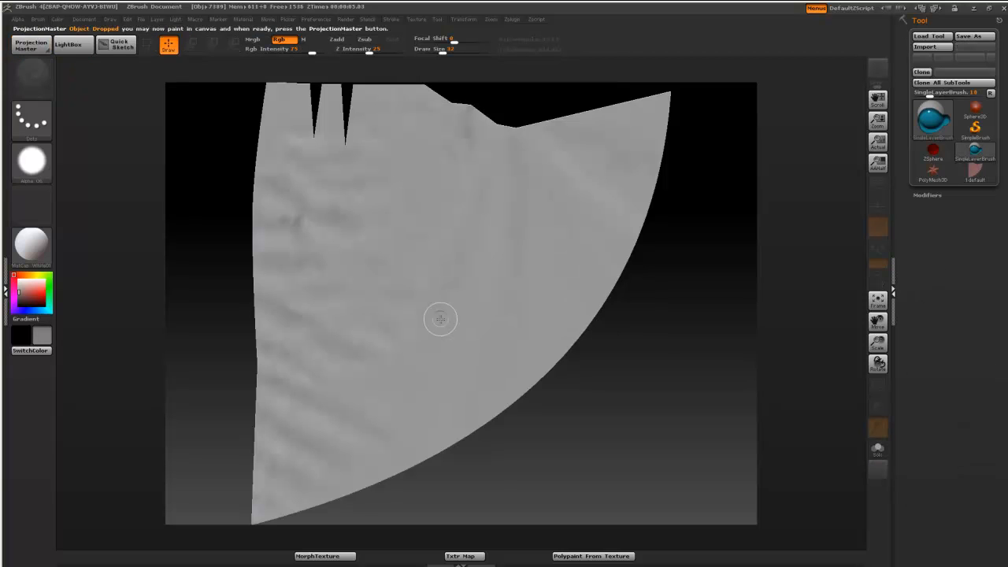
left_click(974, 134)
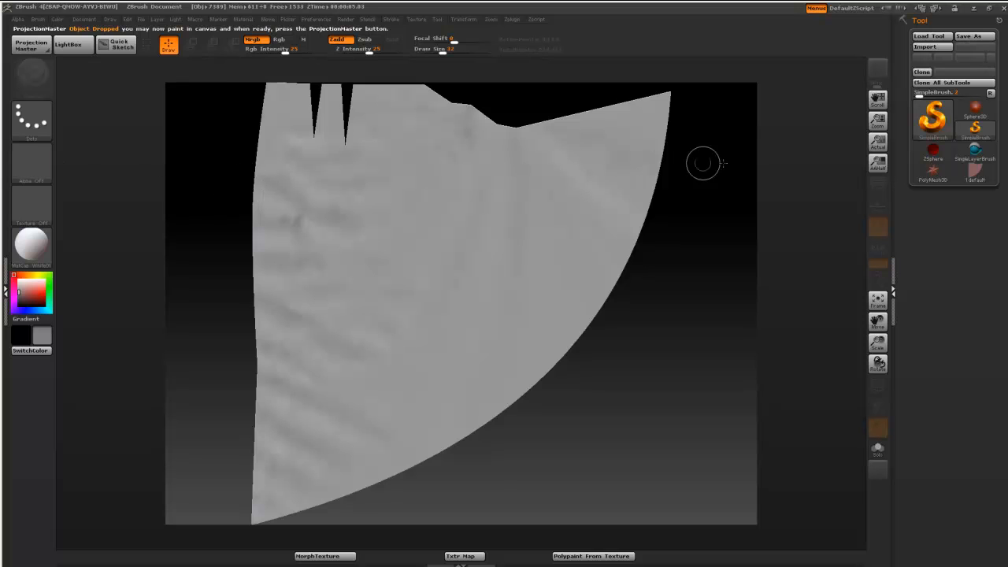
mouse_move(927, 132)
left_click(45, 201)
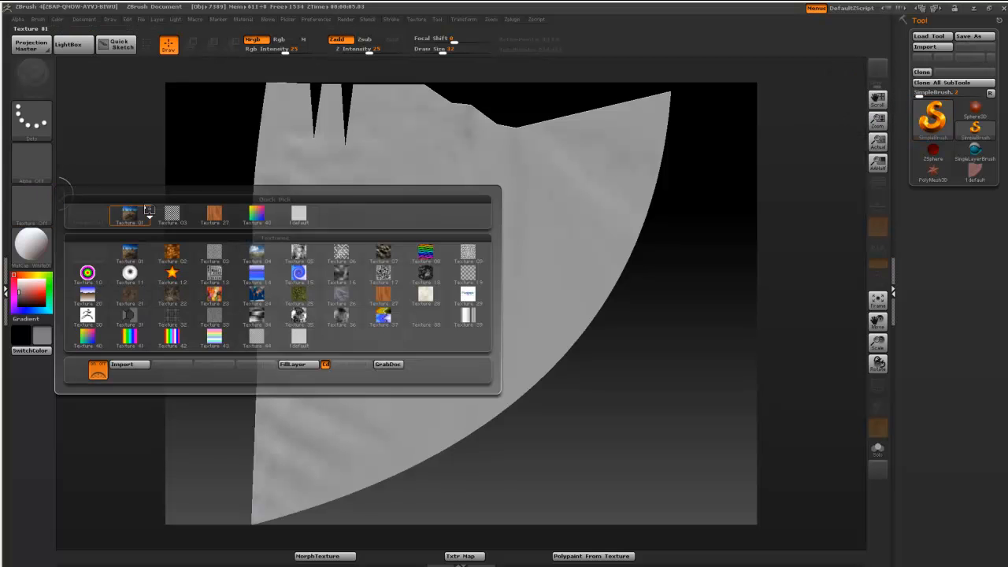
left_click(172, 214)
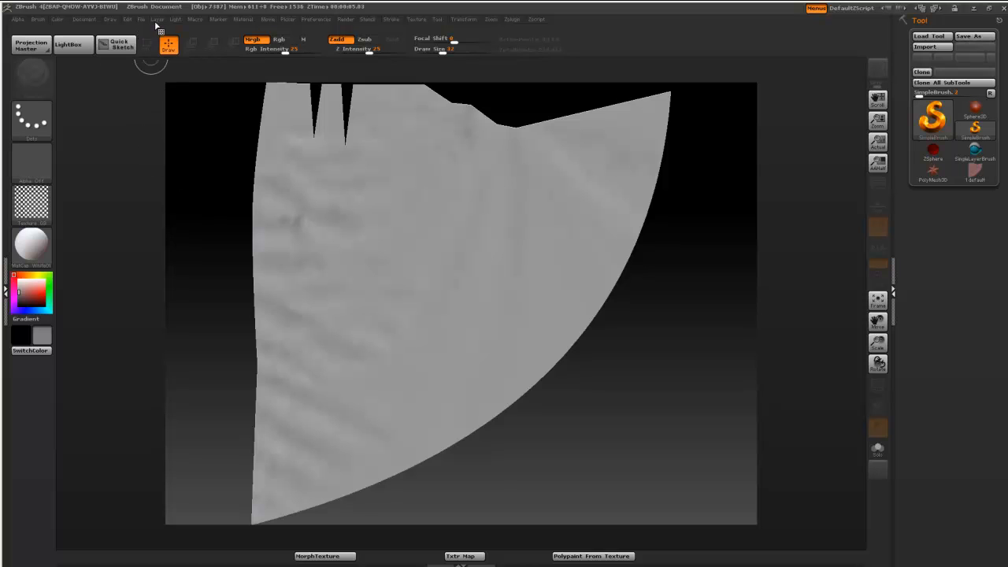
left_click(156, 20)
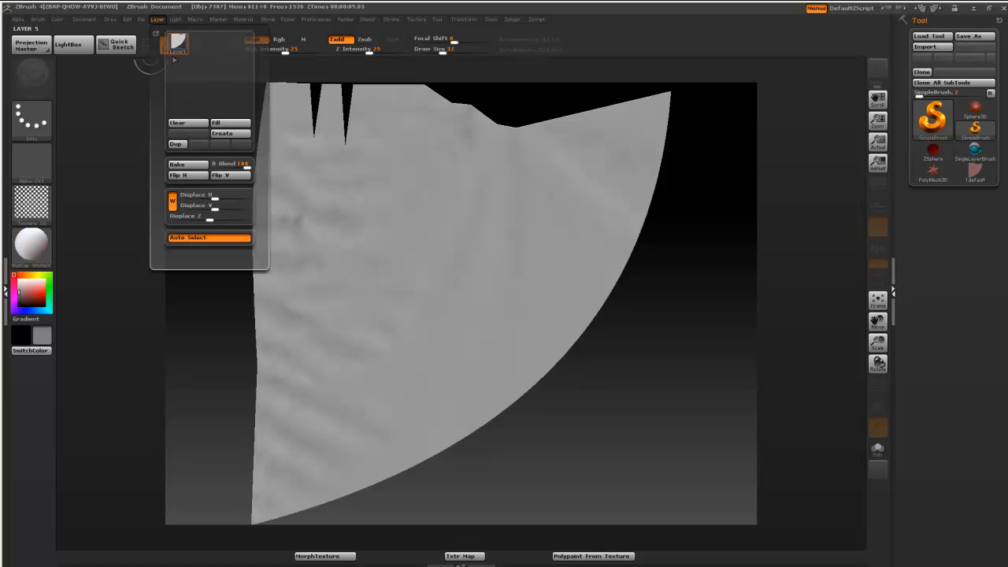
left_click(229, 123)
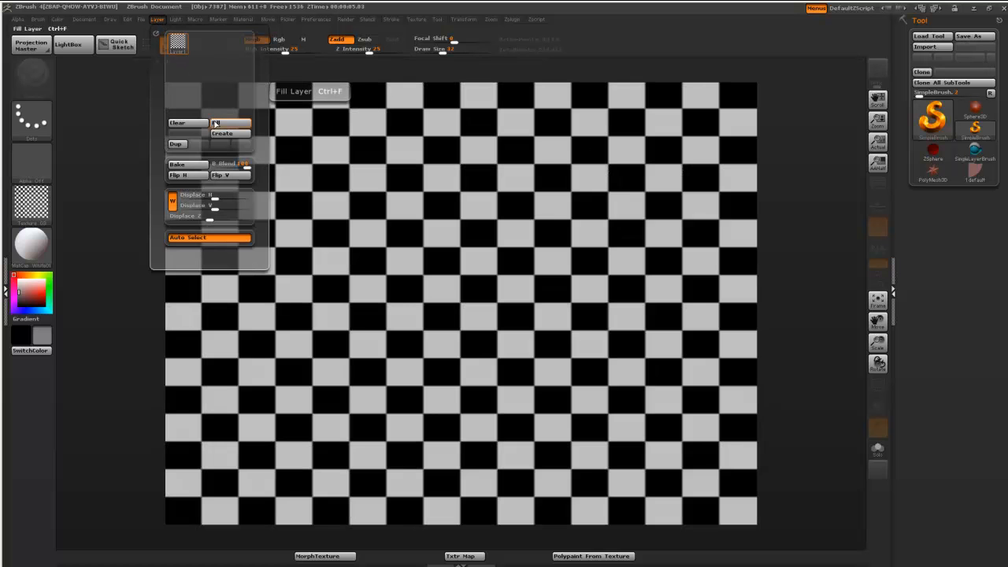
Pick up the checker colours onto the skirt piece with Projection Master, and morph all pieces back into the 3D dress.
left_click(32, 45)
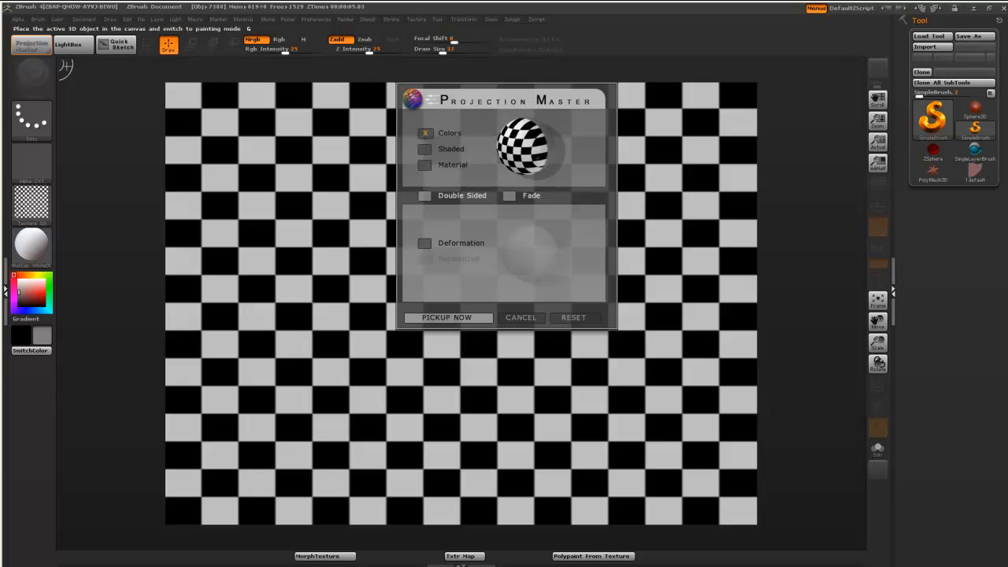
left_click(429, 317)
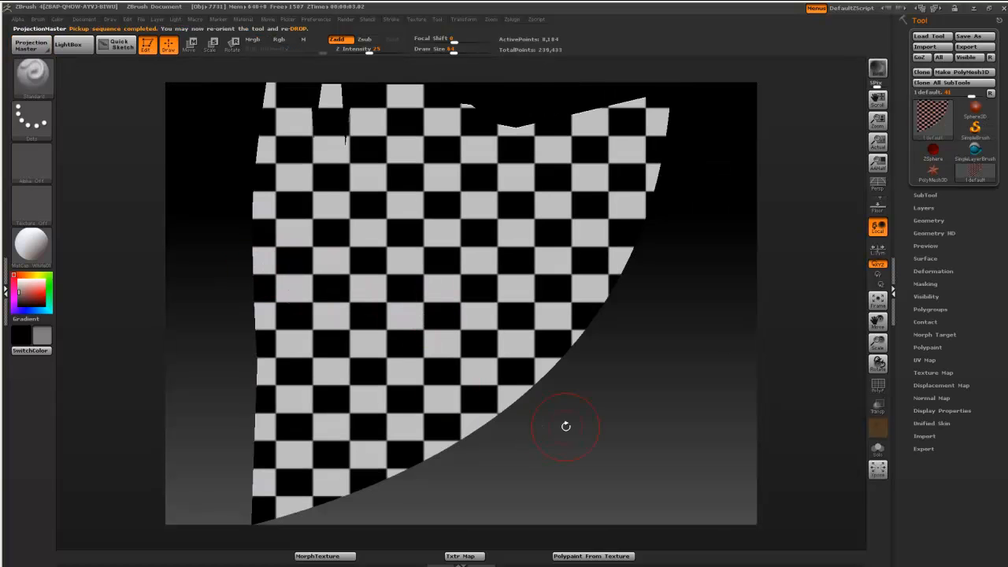
left_click(638, 450, "ctrl+shift")
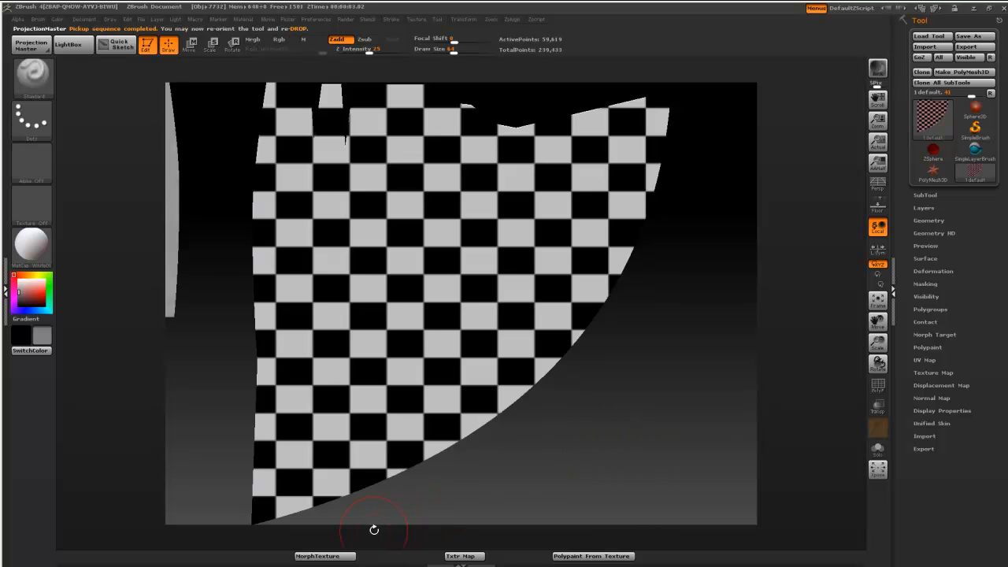
left_click(350, 557)
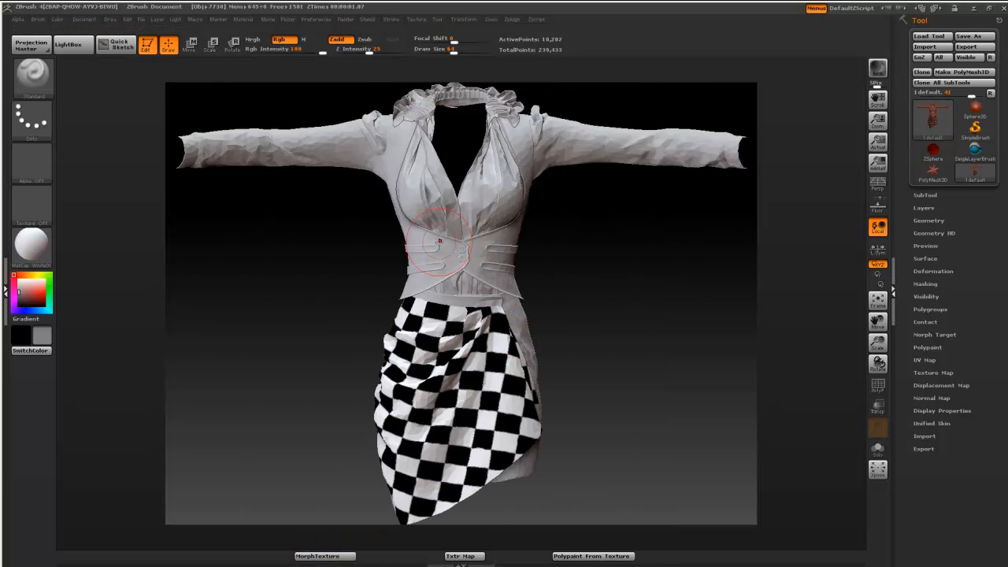
Inspect the checkered skirt panel isolated and from an angle, and return to the whole dress facing front.
key("ctrl+shift")
left_click(470, 385, "ctrl+shift")
left_click_drag(564, 370, 591, 364)
left_click_drag(584, 365, 591, 366)
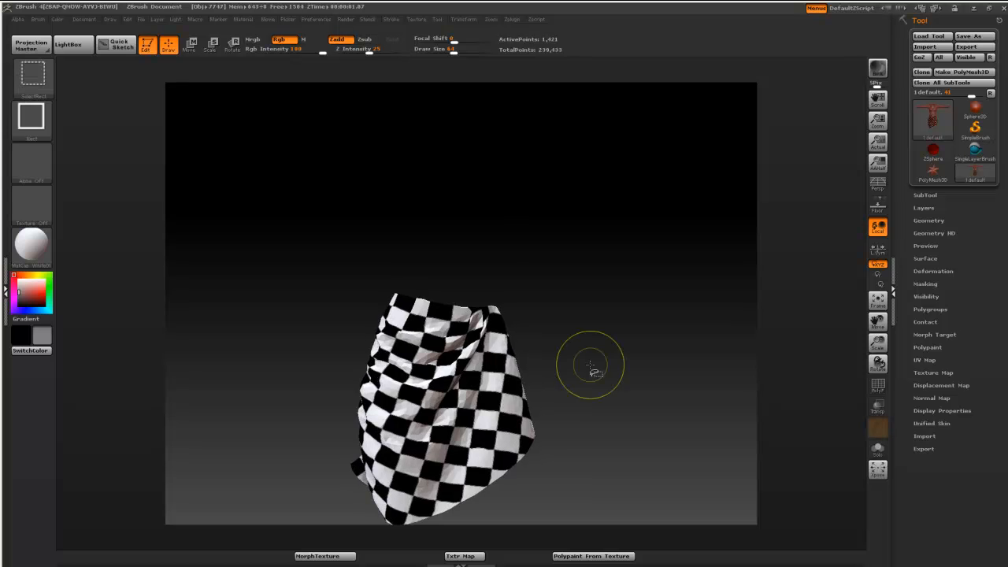
left_click(590, 366, "ctrl+shift")
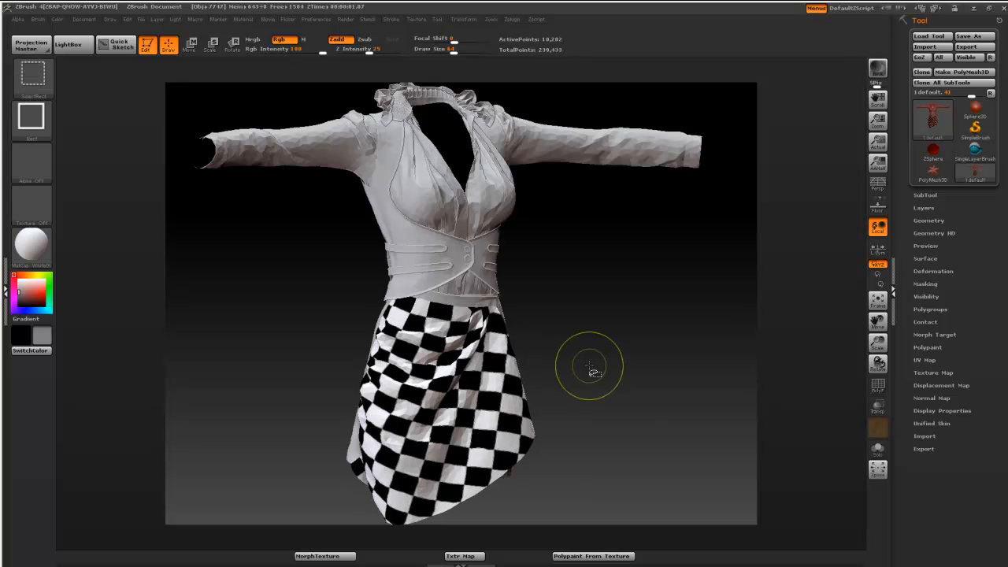
mouse_move(634, 389)
left_mouse_down()
mouse_move(580, 391)
mouse_move(637, 392)
left_mouse_up()
left_click(625, 388)
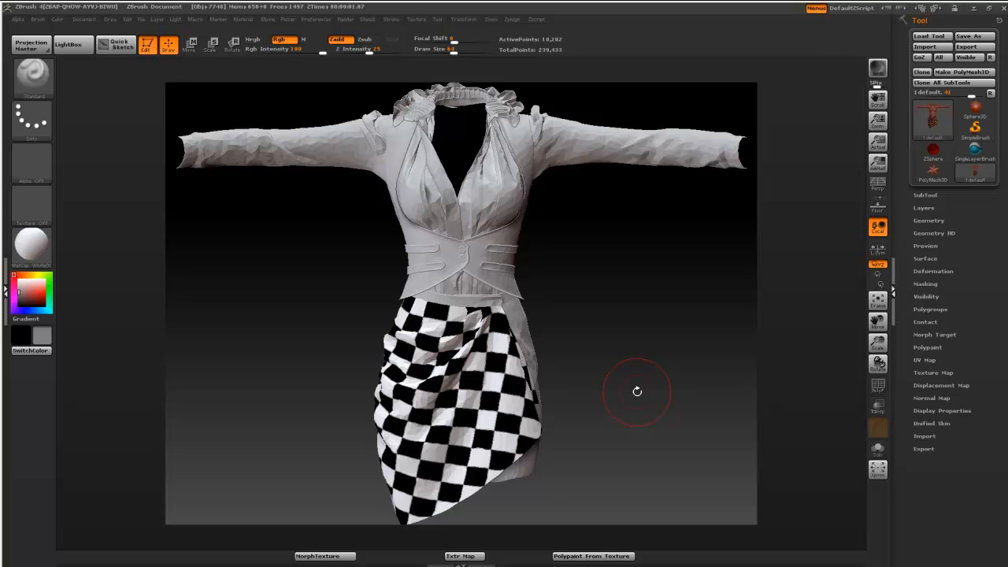
Raise the dress's subdivision level to 2.
left_click(931, 220)
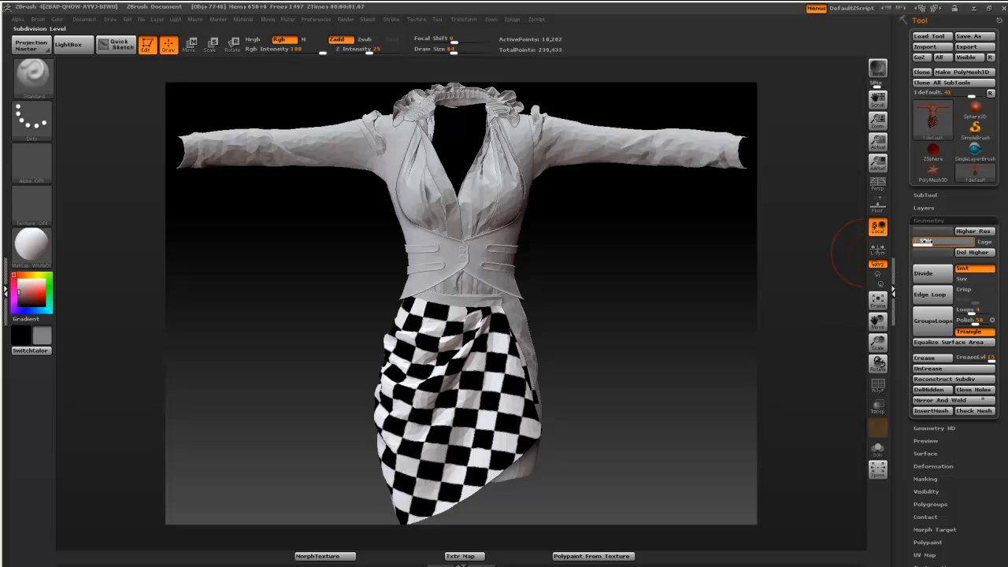
left_click_drag(934, 239, 945, 241)
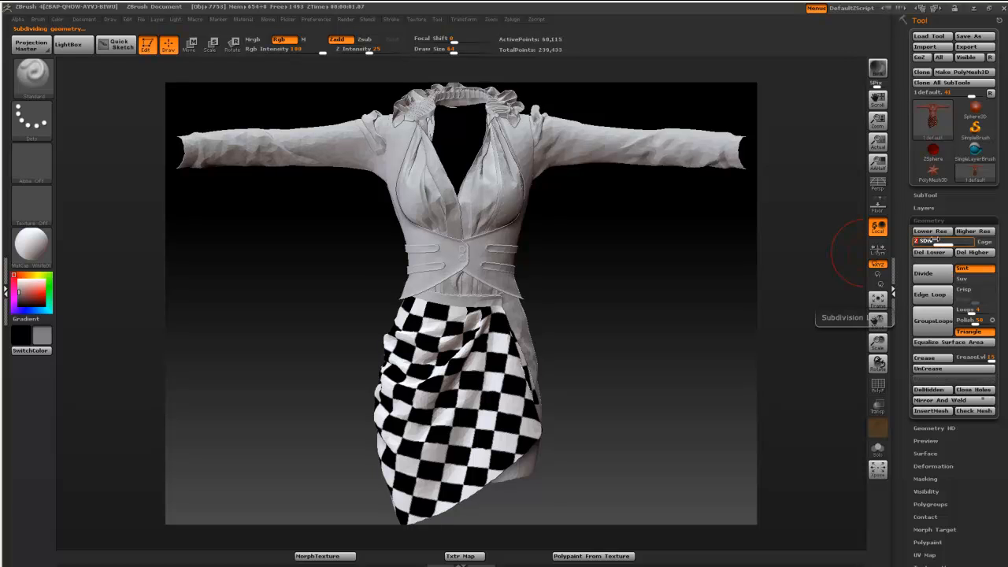
Morph the dress into its flat UV pieces, isolate the back bodice piece and frame it.
left_click(330, 557)
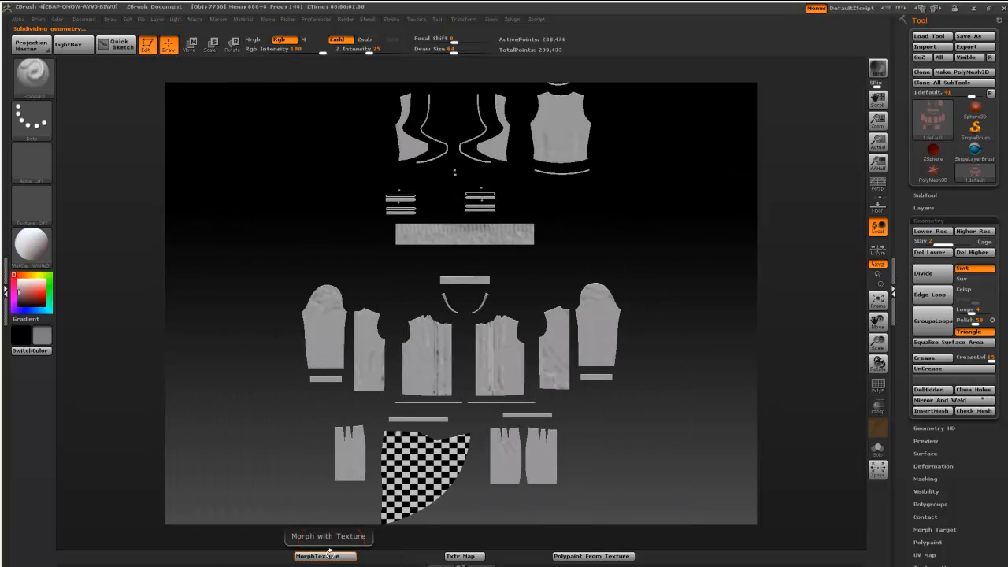
left_click(561, 130, "ctrl+shift")
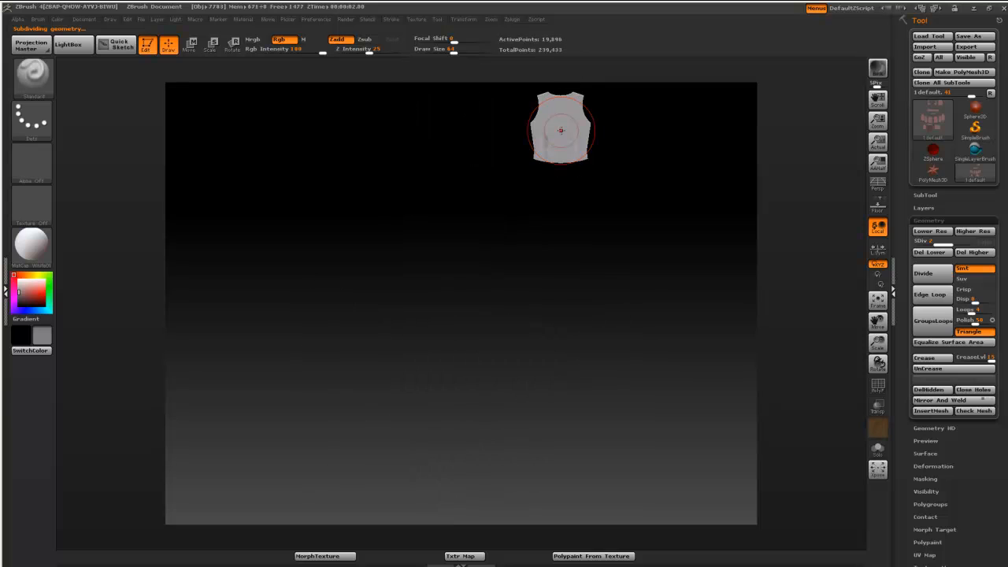
key("f")
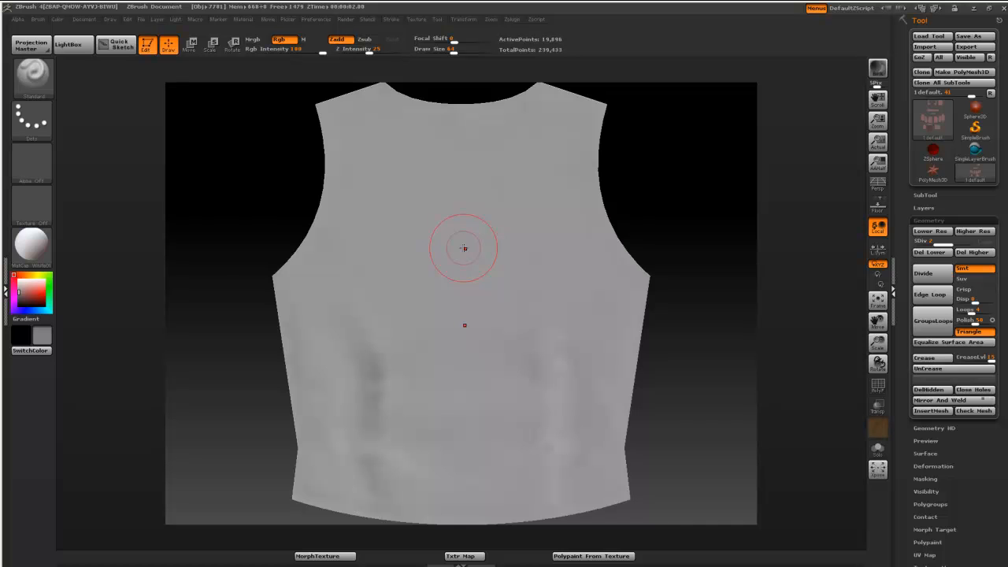
Drop the back bodice piece onto the canvas with Projection Master using Colors and Shaded.
left_click(36, 49)
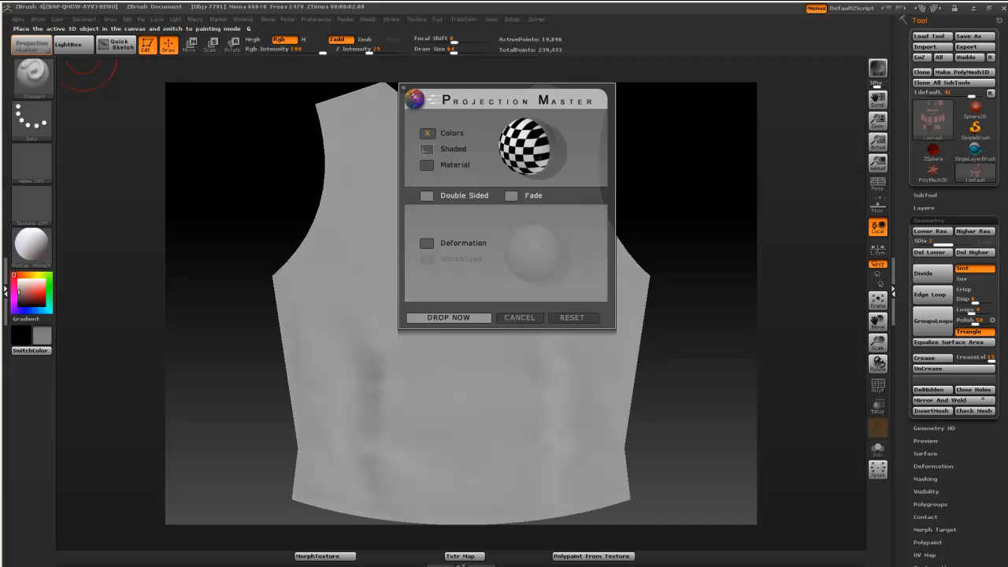
left_click(426, 149)
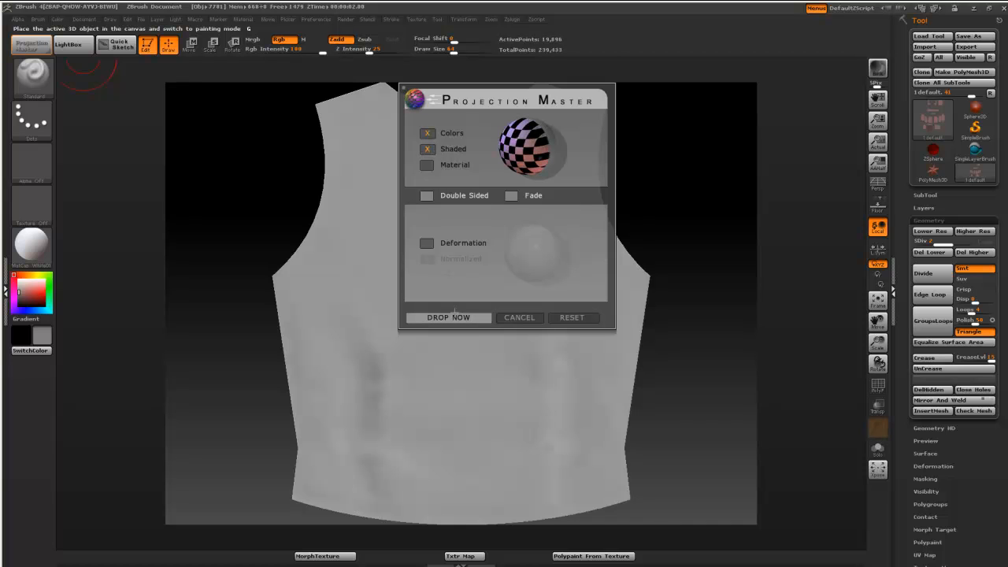
left_click(448, 317)
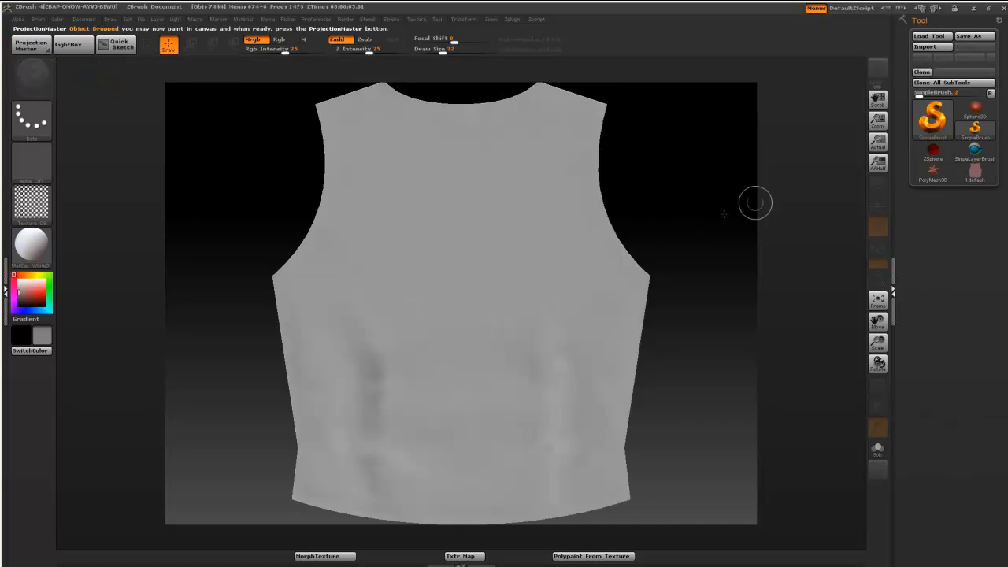
Draw a Ring3D on the dropped back bodice piece, make it editable and centre it on the upper back.
left_click(926, 127)
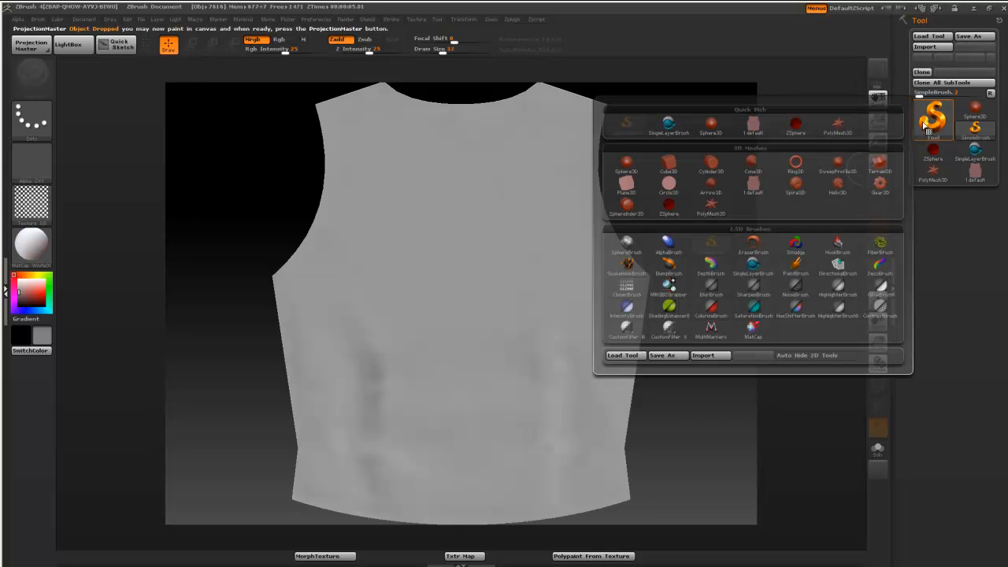
left_click(796, 163)
left_click_drag(447, 229, 455, 304)
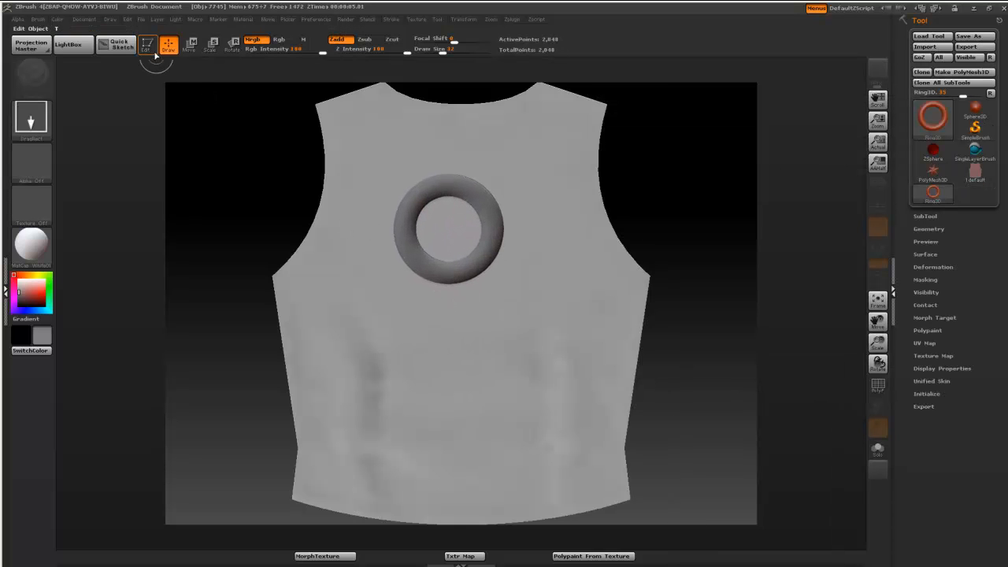
left_click(146, 45)
left_click_drag(263, 153, 270, 169, "alt")
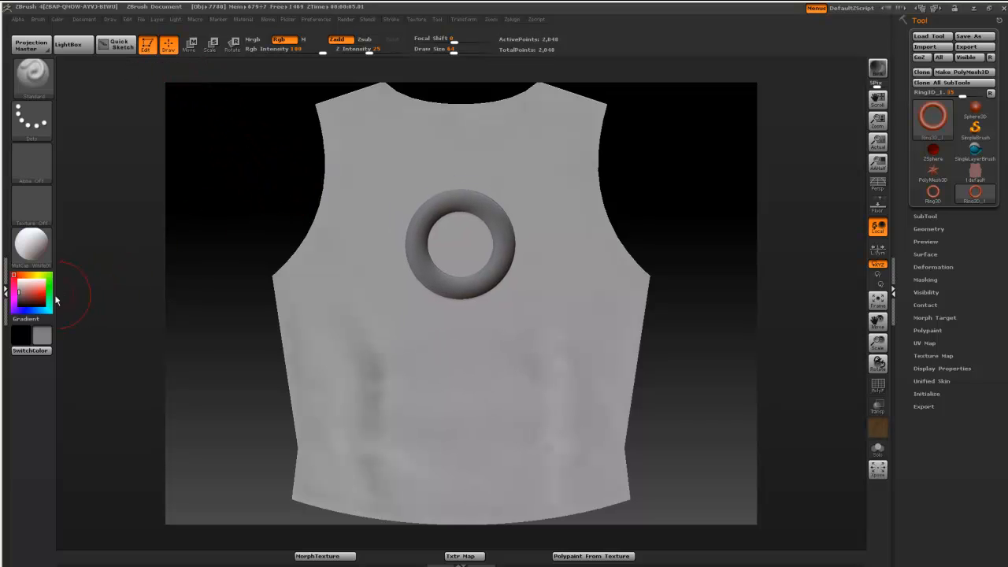
Set the ring's colour to red and subdivide its mesh several times to smooth it.
left_click(39, 295)
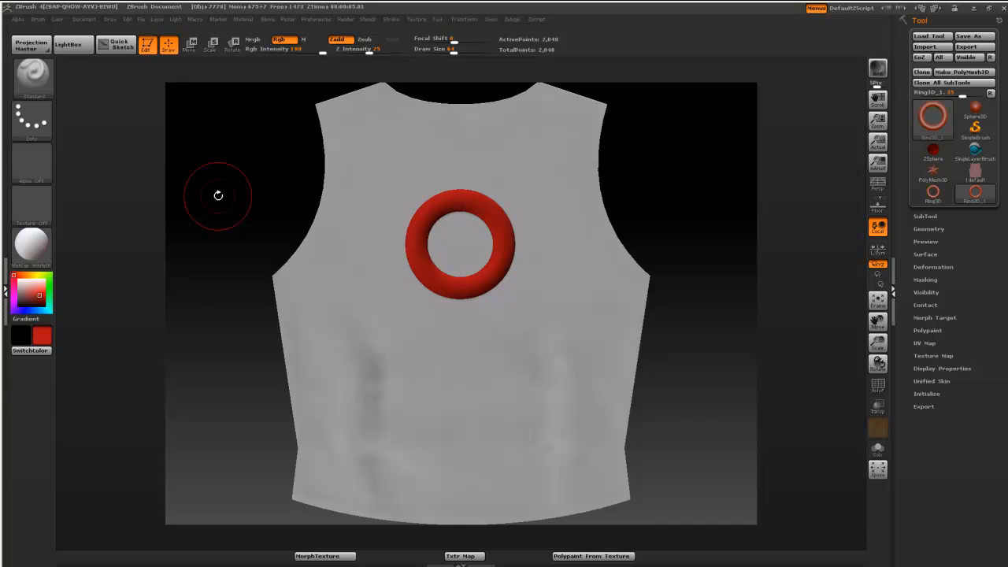
key("ctrl")
key("ctrl+d")
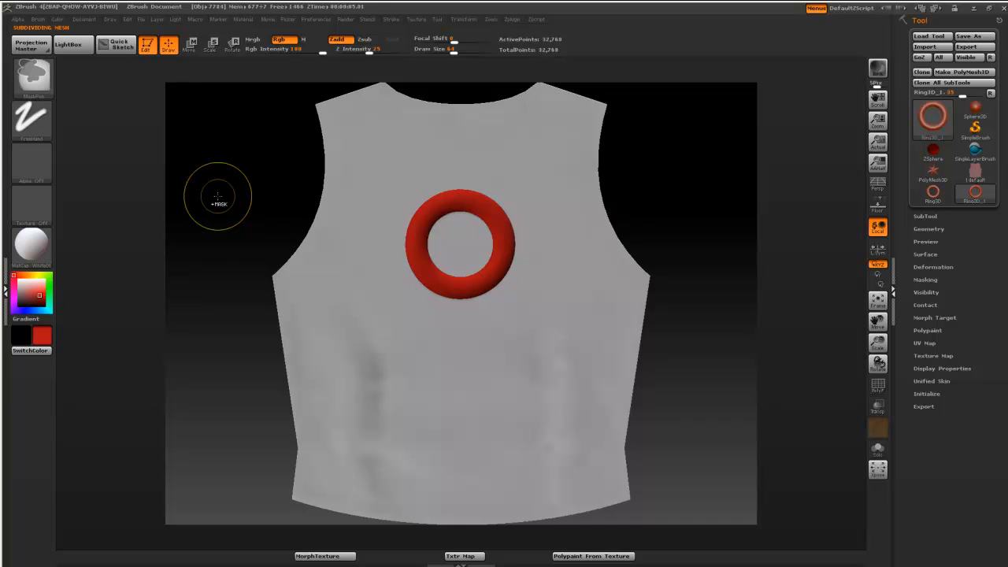
key("ctrl+d")
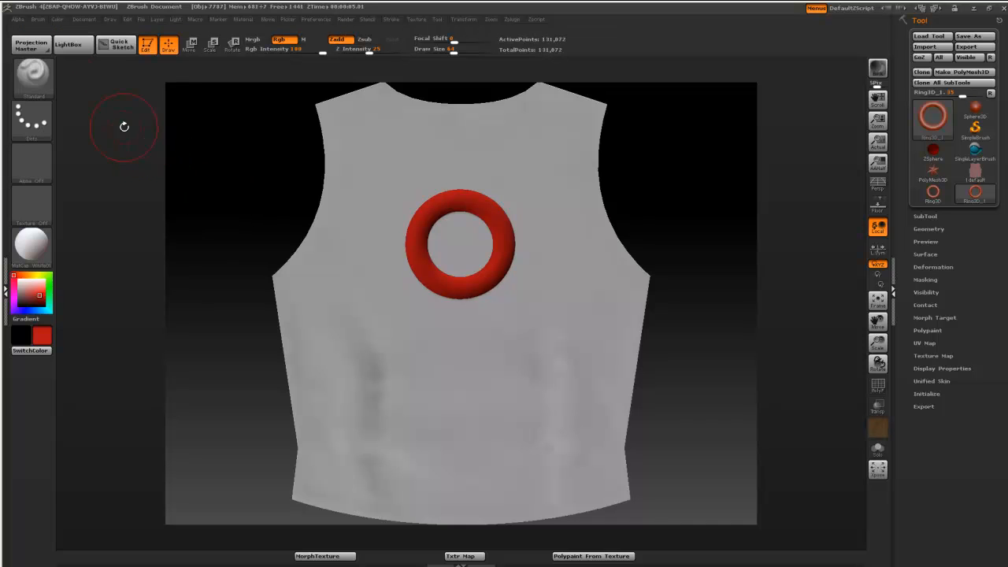
Pick up the red ring onto the back bodice piece with Projection Master, show all pieces and morph them back into the 3D dress.
left_click(32, 44)
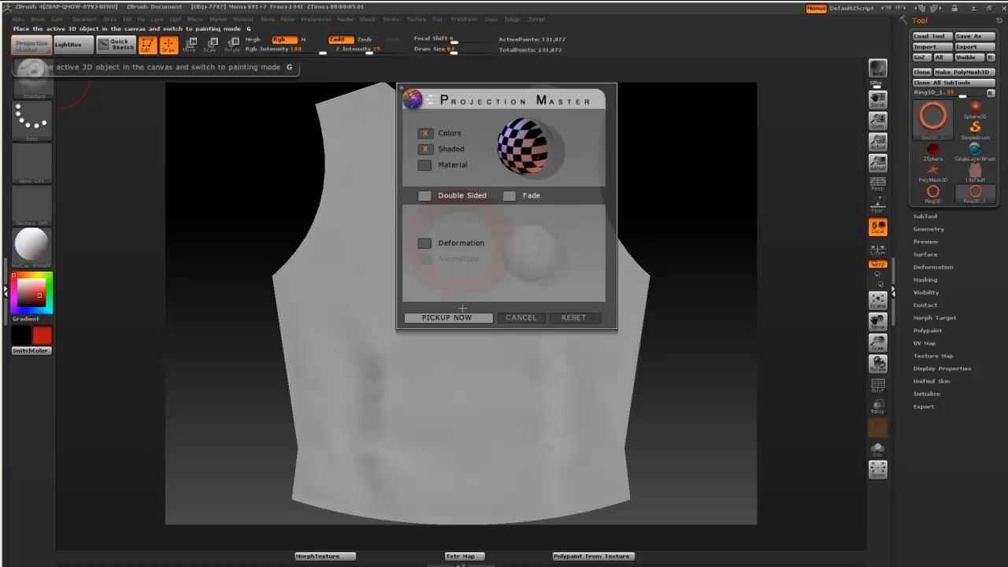
left_click(463, 318)
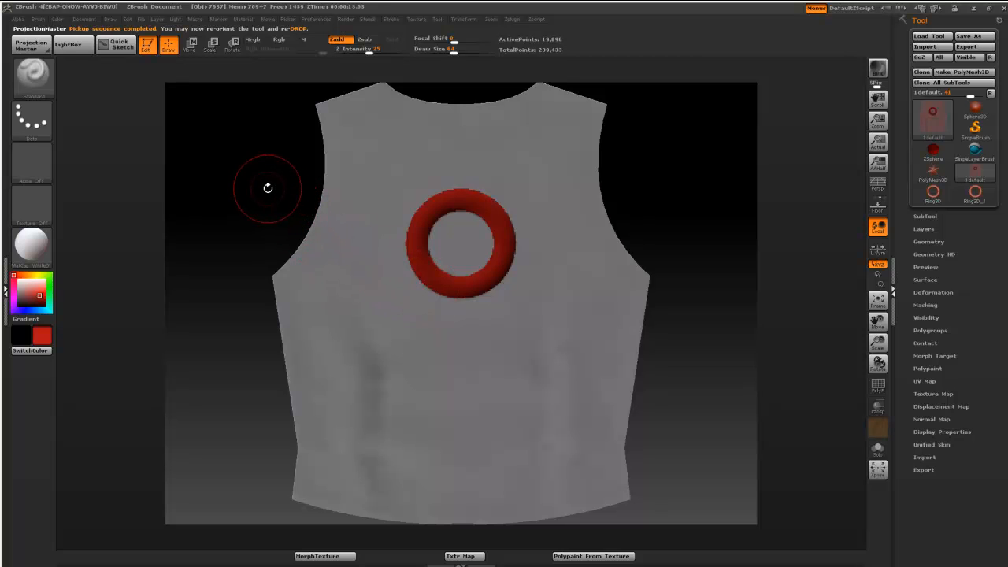
left_click(268, 189, "ctrl+shift")
left_click(309, 556)
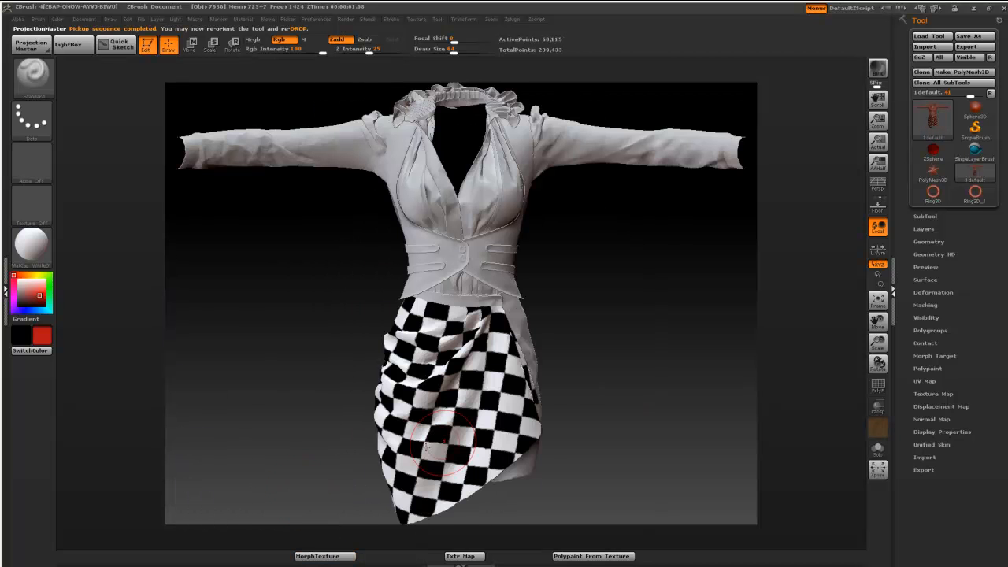
left_click_drag(613, 384, 648, 395)
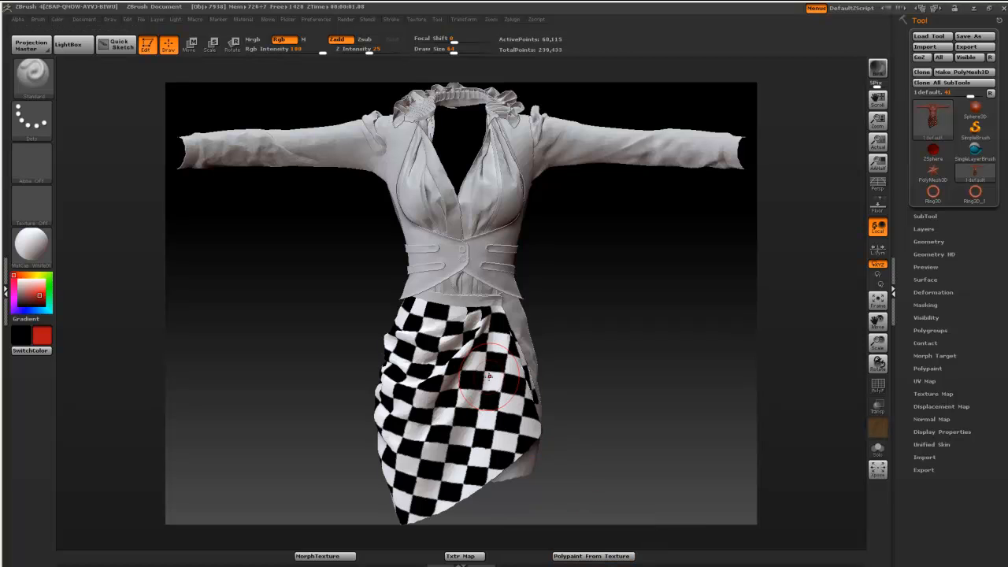
Preview the dress's texture map, clone it into the texture palette, and reset the current brush texture to Texture Off.
left_click(923, 394)
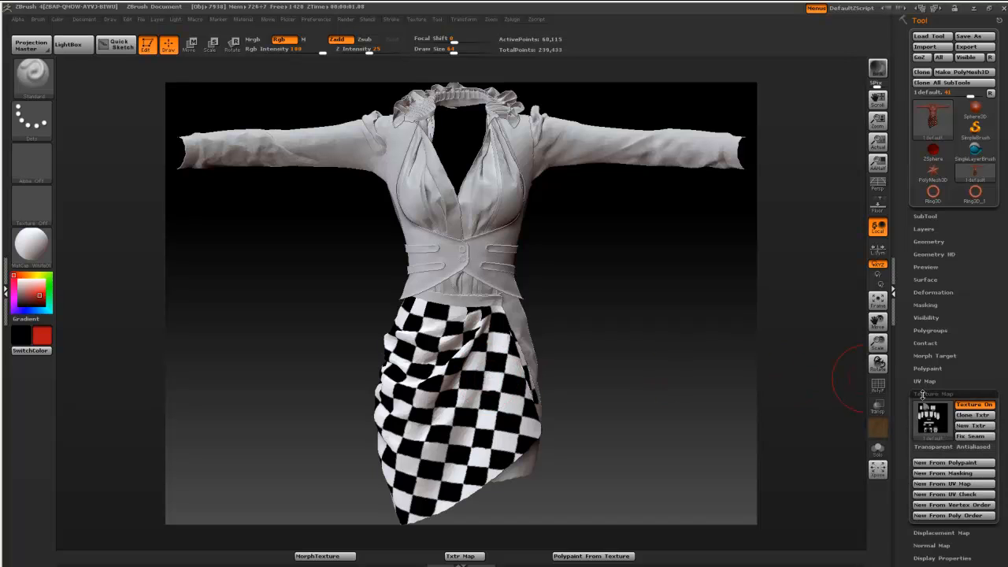
mouse_move(922, 406)
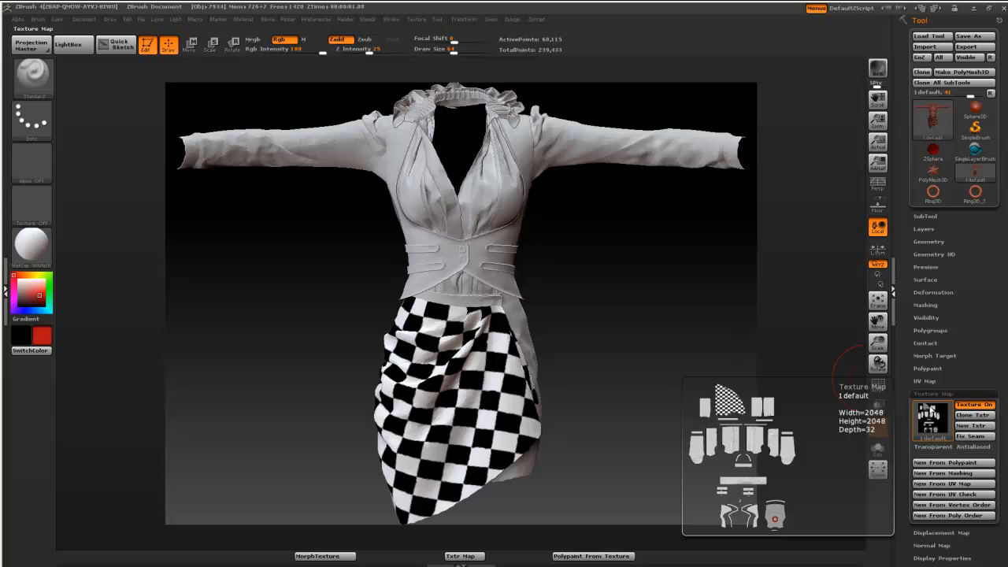
left_click(972, 416)
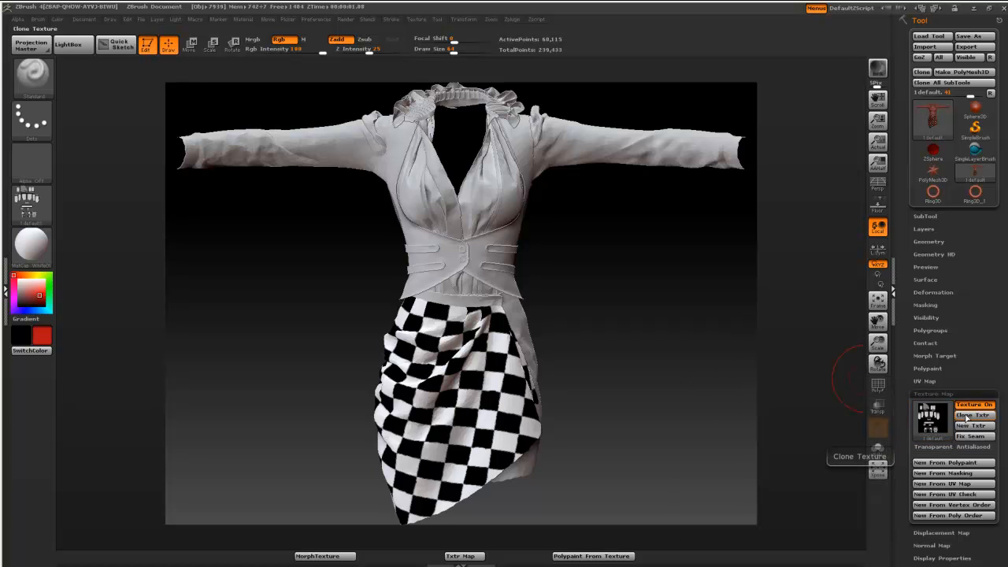
left_click(28, 203)
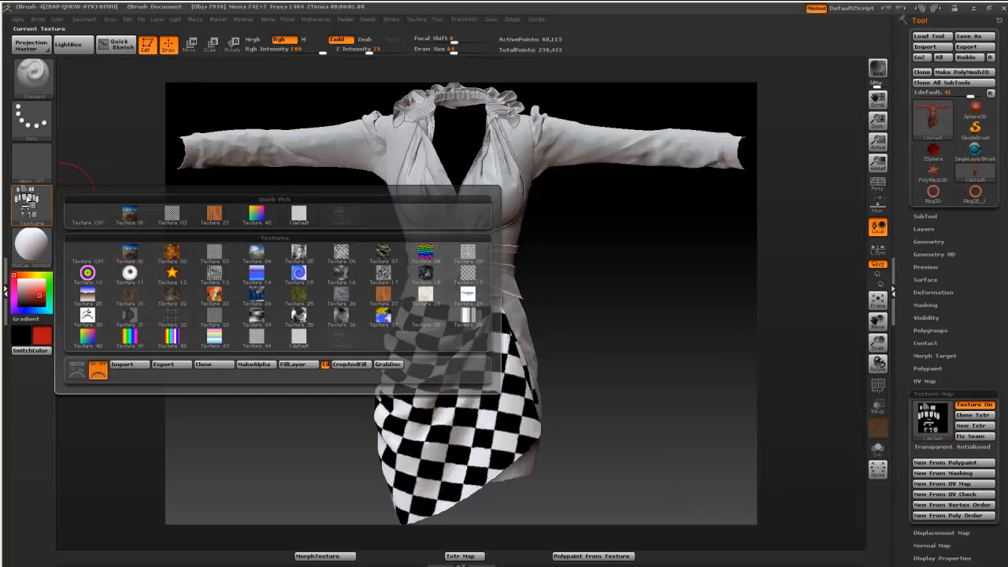
left_click(82, 212)
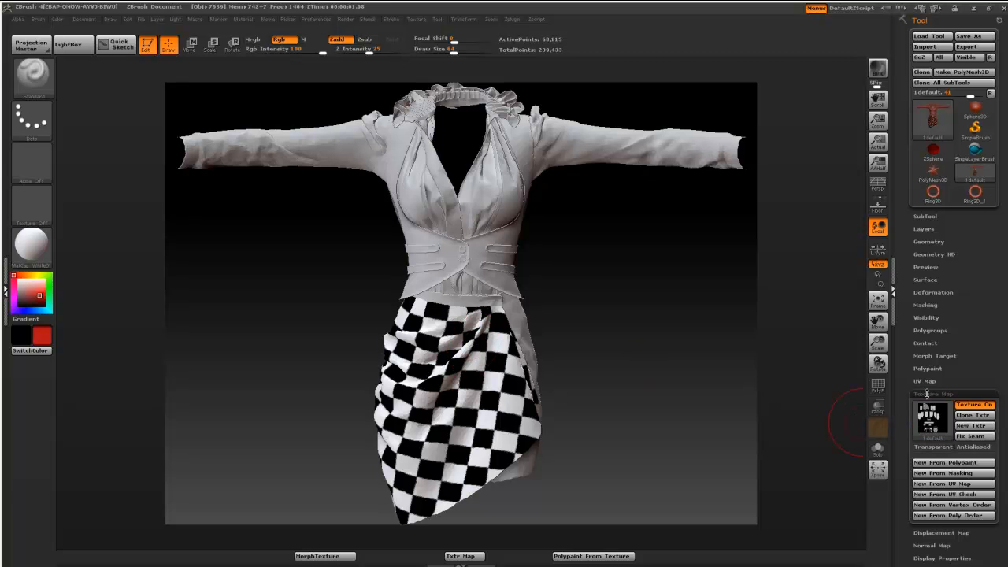
left_click(928, 394)
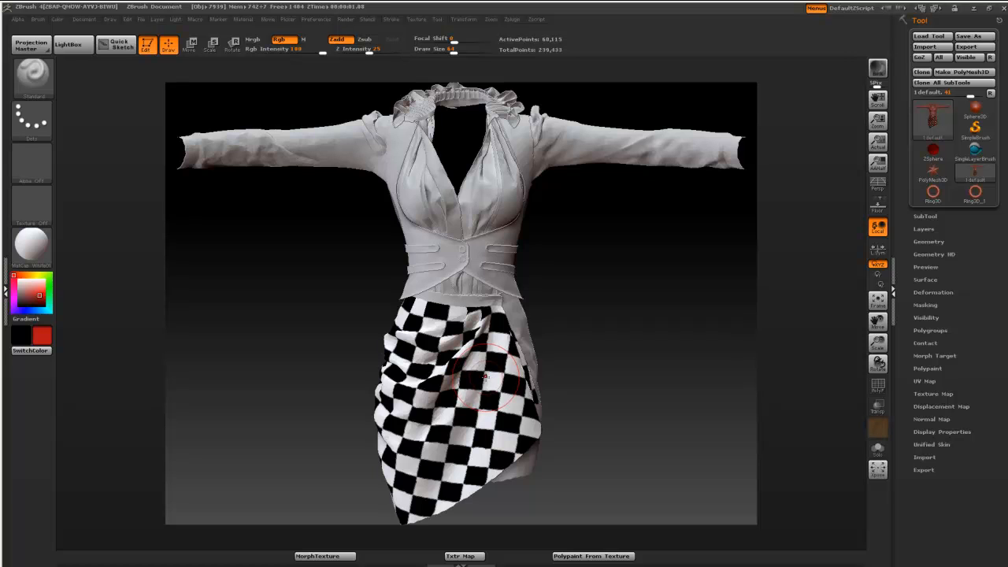
Convert the dress's texture to polypaint at the highest subdivision level and paint a solid red band on the upper left sleeve.
left_click(599, 556)
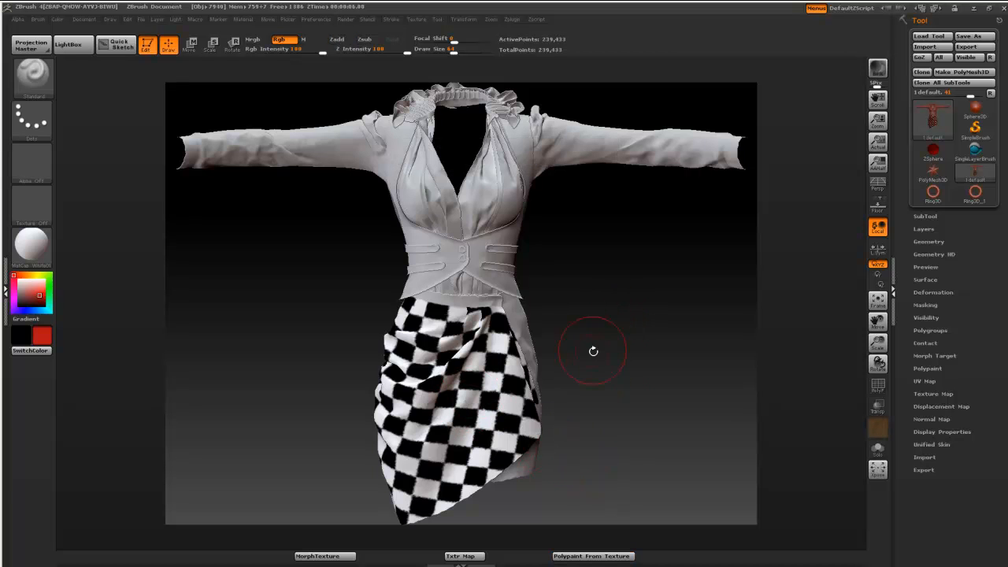
mouse_move(591, 340)
left_mouse_down()
mouse_move(590, 316)
mouse_move(590, 341)
left_mouse_up()
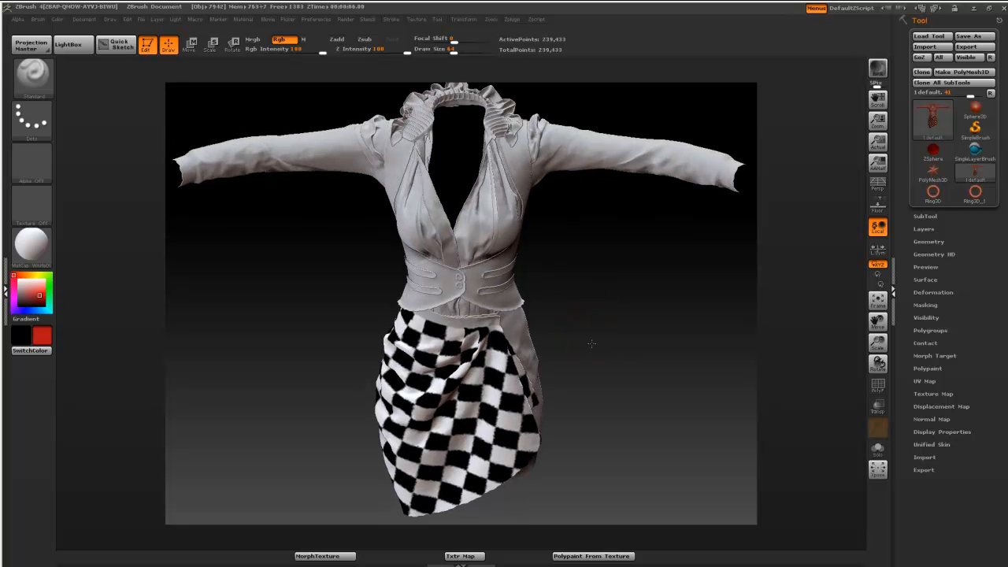
left_click_drag(452, 54, 440, 49)
left_click_drag(551, 150, 625, 153)
mouse_move(642, 279)
left_mouse_down()
mouse_move(643, 217)
mouse_move(647, 265)
left_mouse_up()
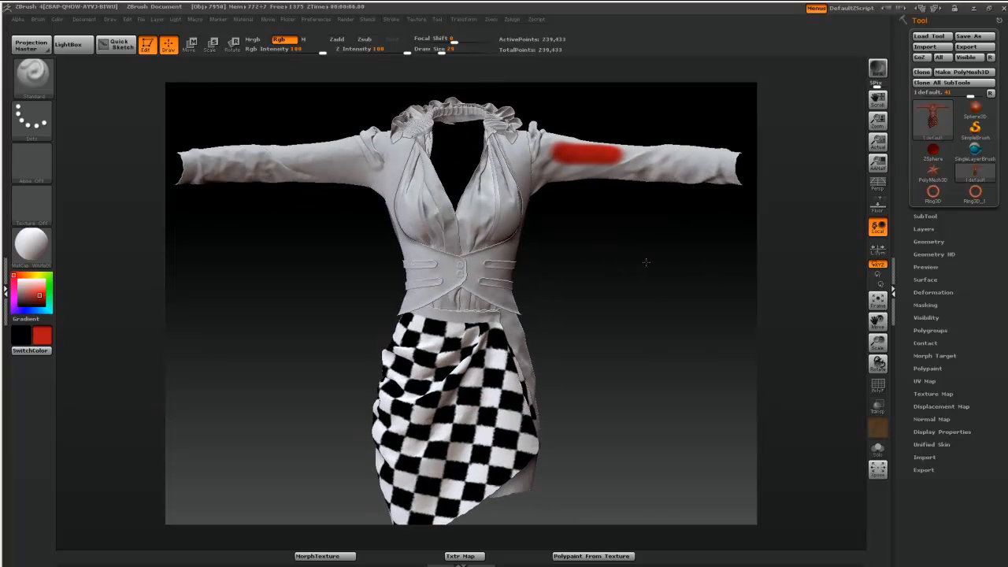
mouse_move(558, 141)
left_mouse_down()
mouse_move(564, 169)
mouse_move(603, 165)
mouse_move(551, 173)
mouse_move(611, 173)
mouse_move(572, 178)
mouse_move(616, 162)
mouse_move(614, 147)
mouse_move(556, 139)
left_mouse_up()
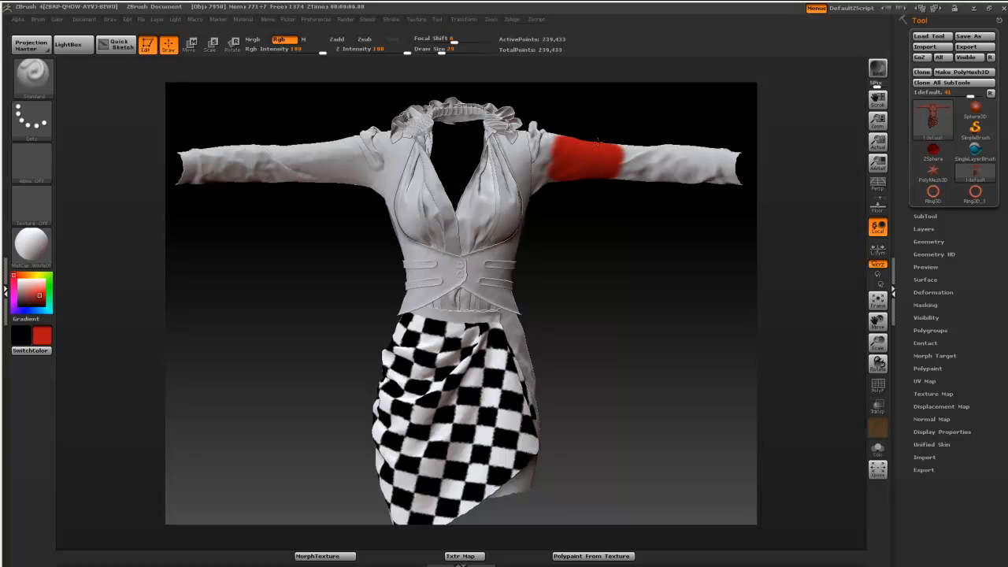
Stamp the Texture 03 checker pattern onto the left sleeve beside the red band using the DragRect stroke.
left_click(38, 212)
left_click(183, 209)
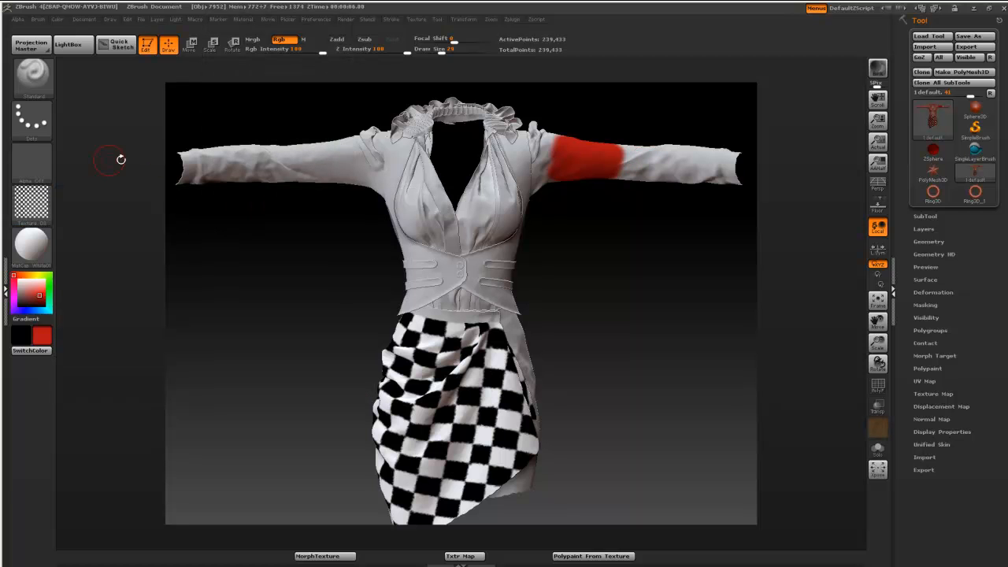
left_click(36, 124)
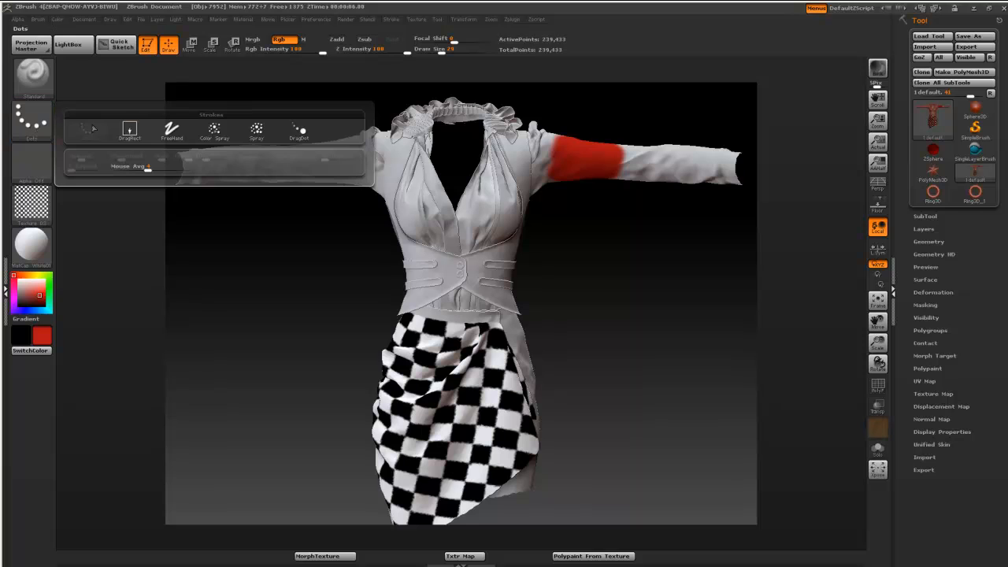
left_click(129, 130)
left_click_drag(642, 167, 644, 207)
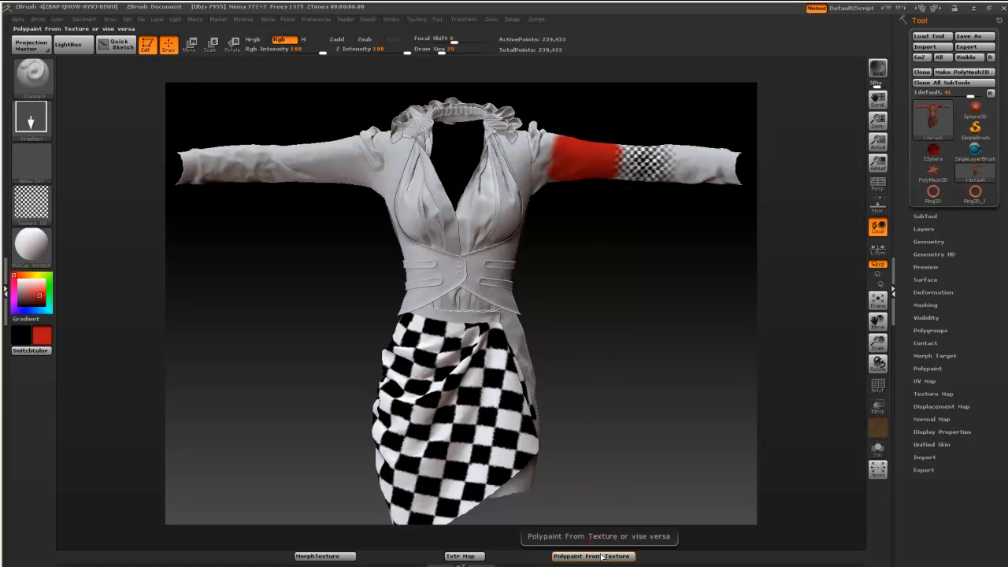
Convert the polypaint back into the dress's texture map and inspect the sleeves, collar and bodice from above.
left_click(929, 242)
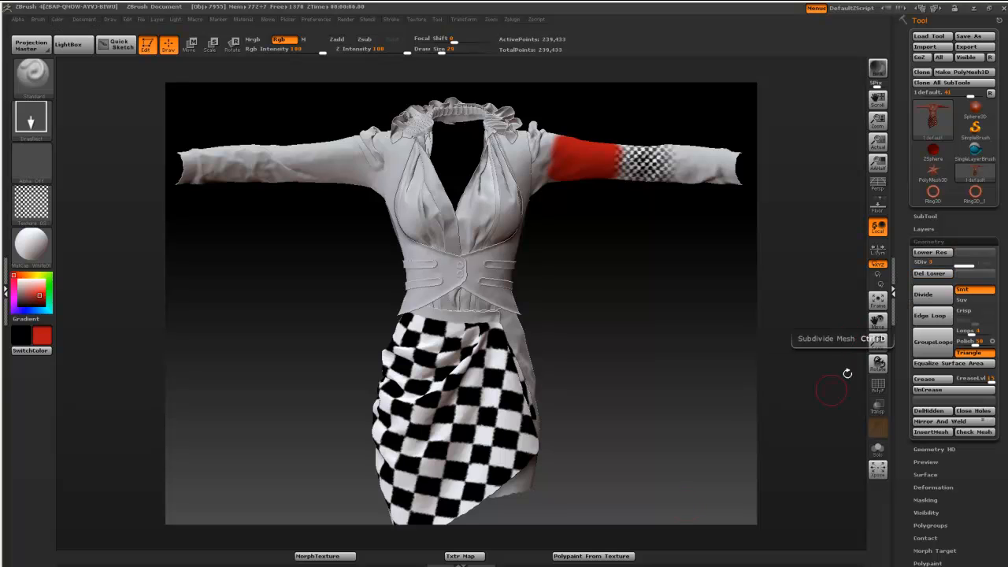
left_click(612, 557)
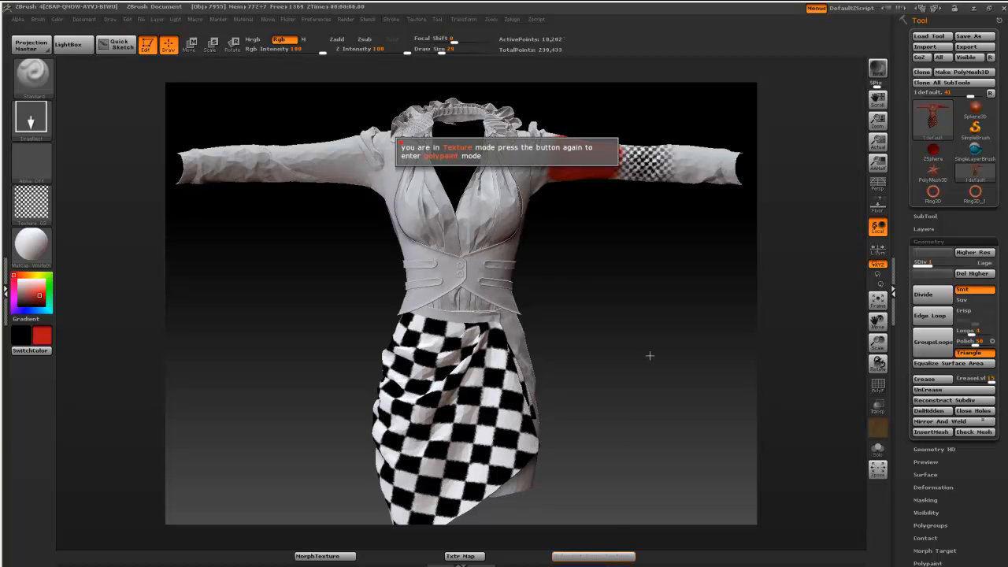
left_click_drag(649, 354, 651, 356)
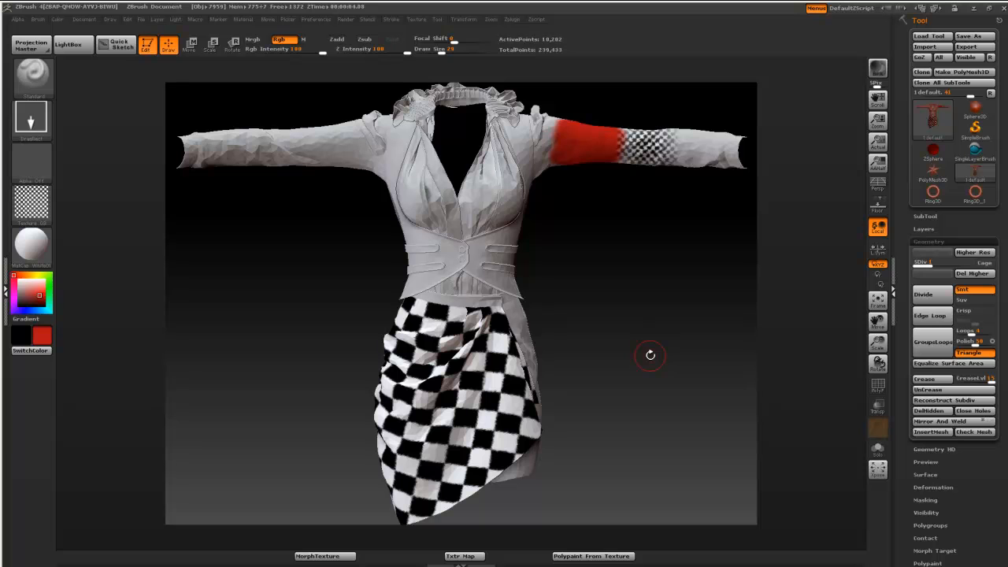
left_click_drag(636, 328, 635, 423)
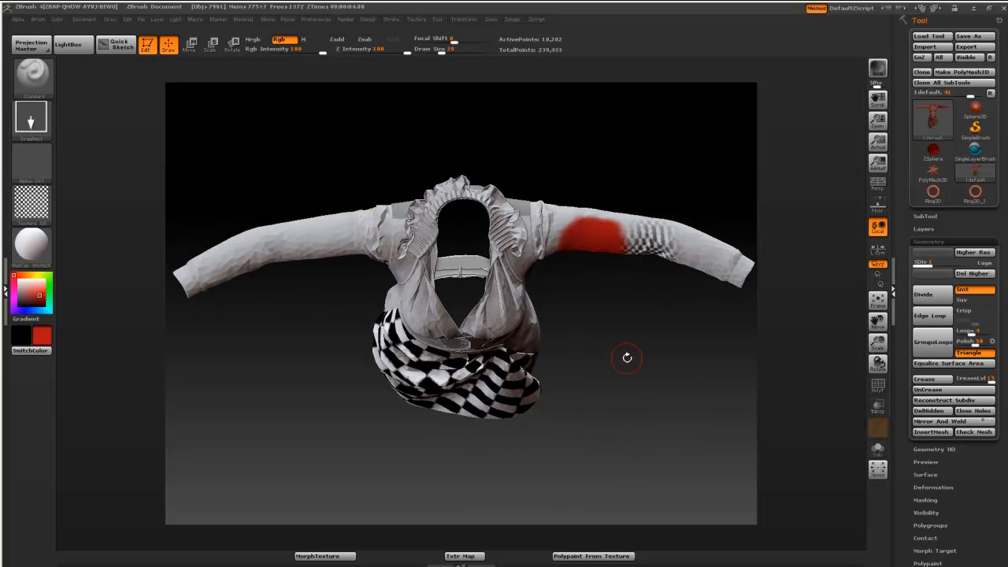
left_click_drag(627, 356, 689, 381)
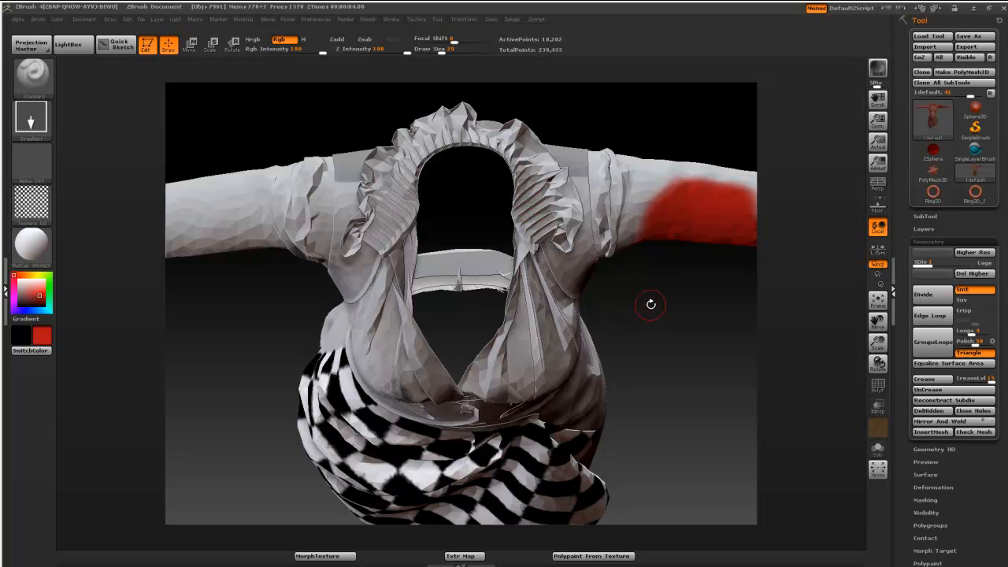
left_click_drag(644, 331, 659, 360)
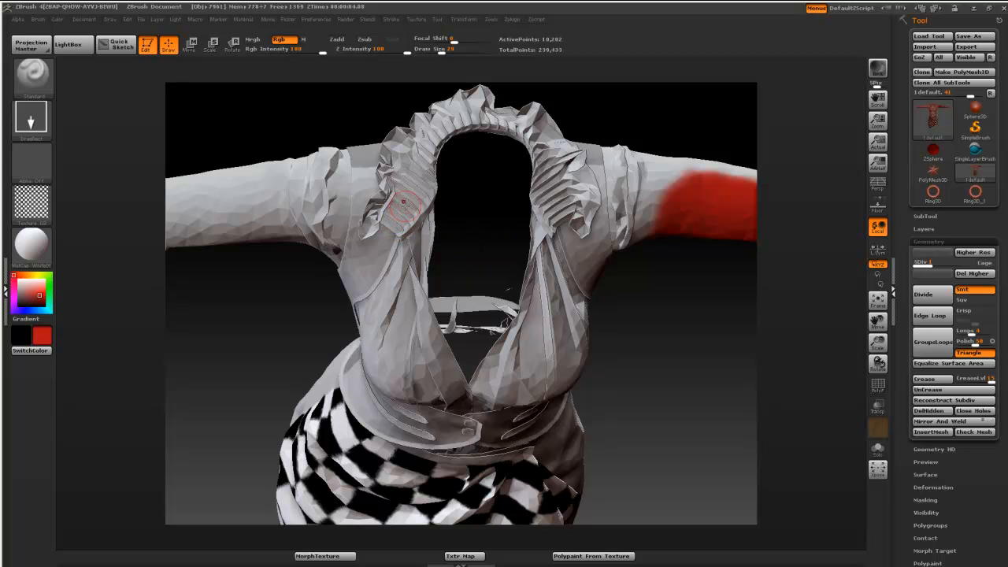
Frame the whole dress from the front and raise it to its highest subdivision level.
left_click_drag(660, 377, 661, 342)
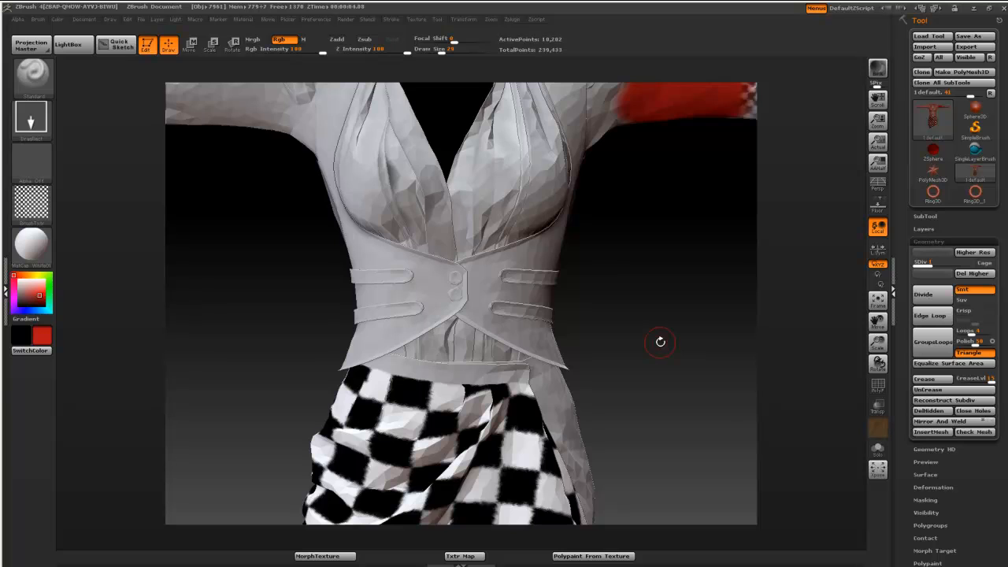
key("f")
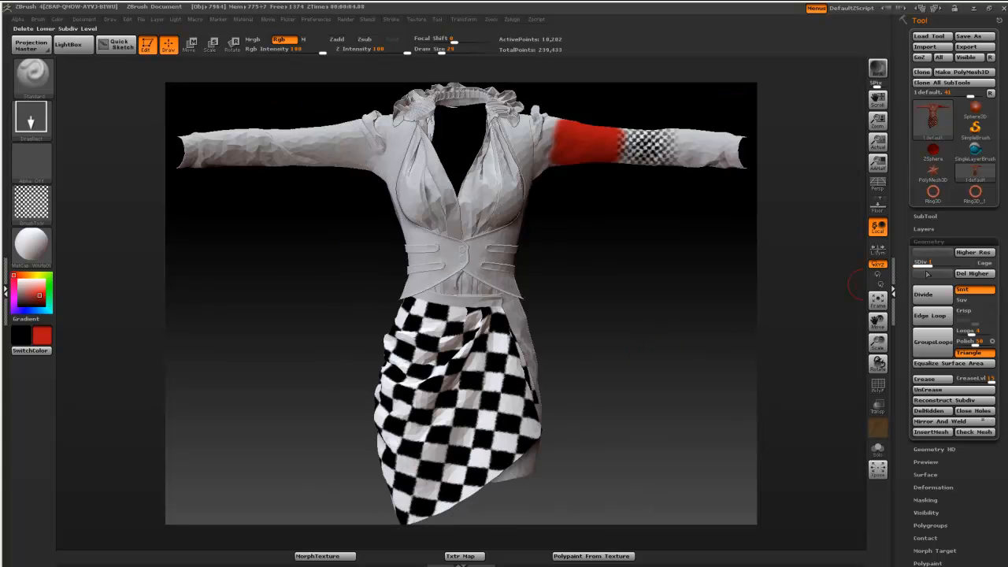
left_click_drag(927, 262, 959, 263)
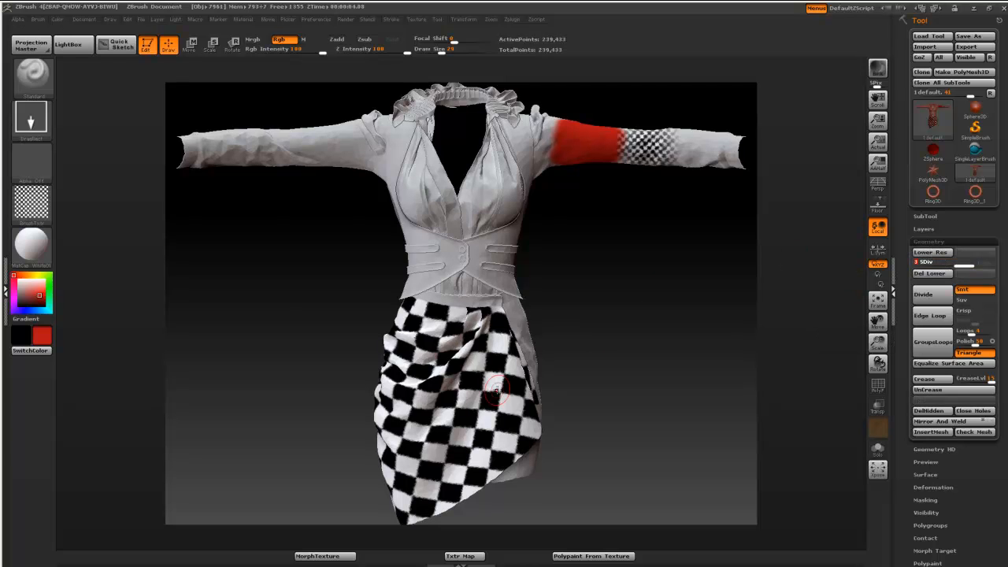
Morph the dress into its flattened UV pieces and isolate the long horizontal collar ruffle strip.
left_click(311, 557)
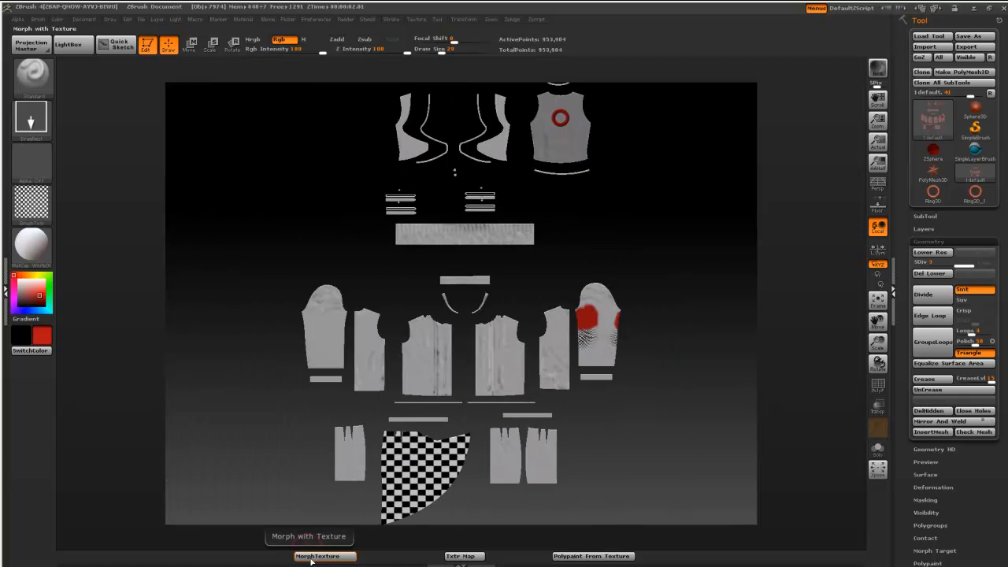
key("ctrl+shift")
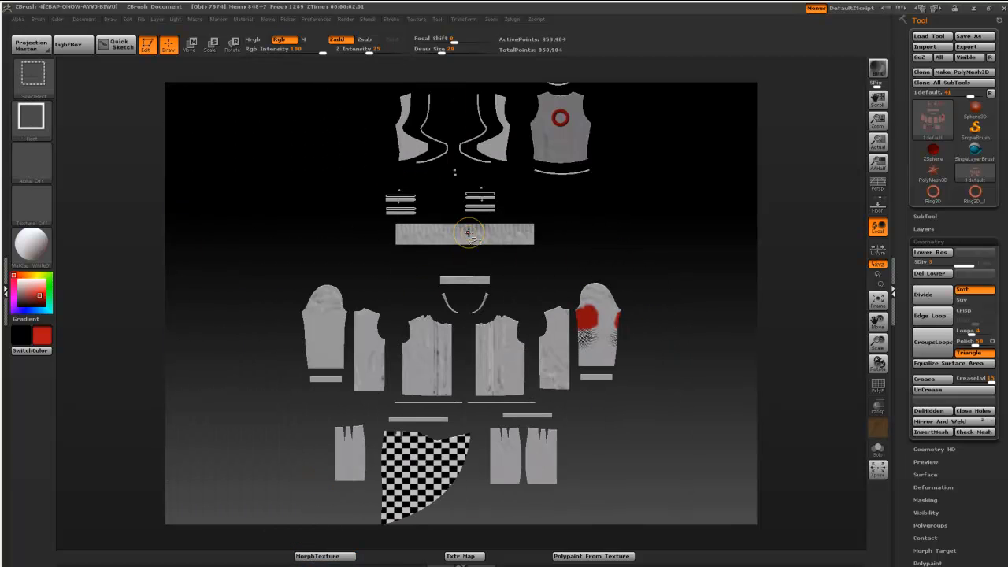
left_click(468, 233, "ctrl+shift")
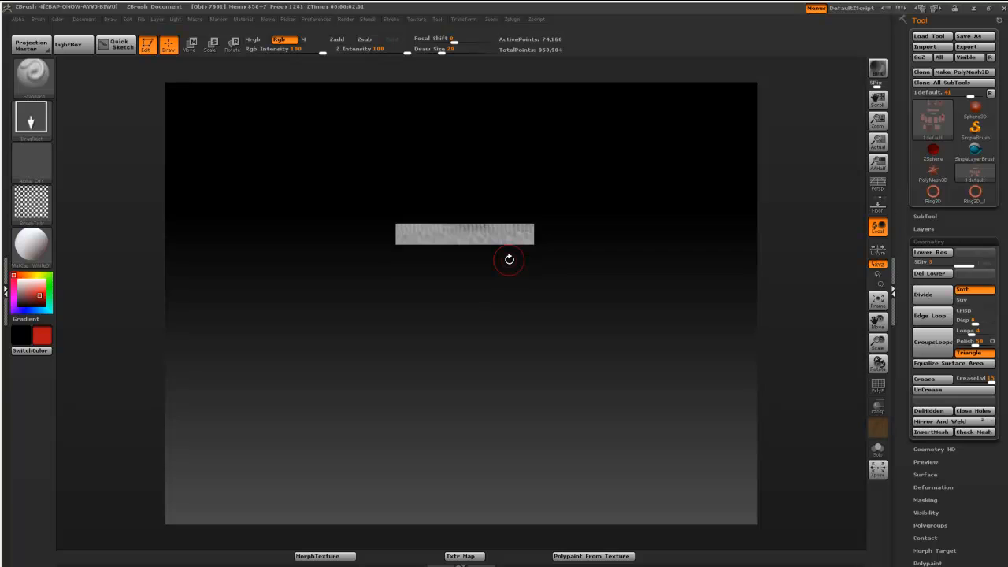
key("f")
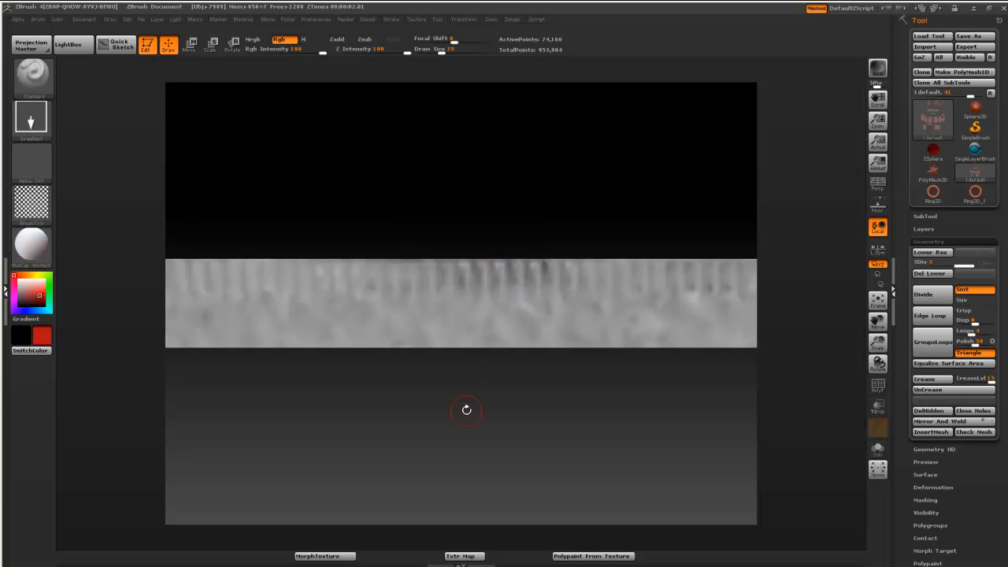
Drop the ruffle strip onto the canvas in Projection Master with only Colors enabled, and load the Texture 03 checker pattern.
left_click(29, 47)
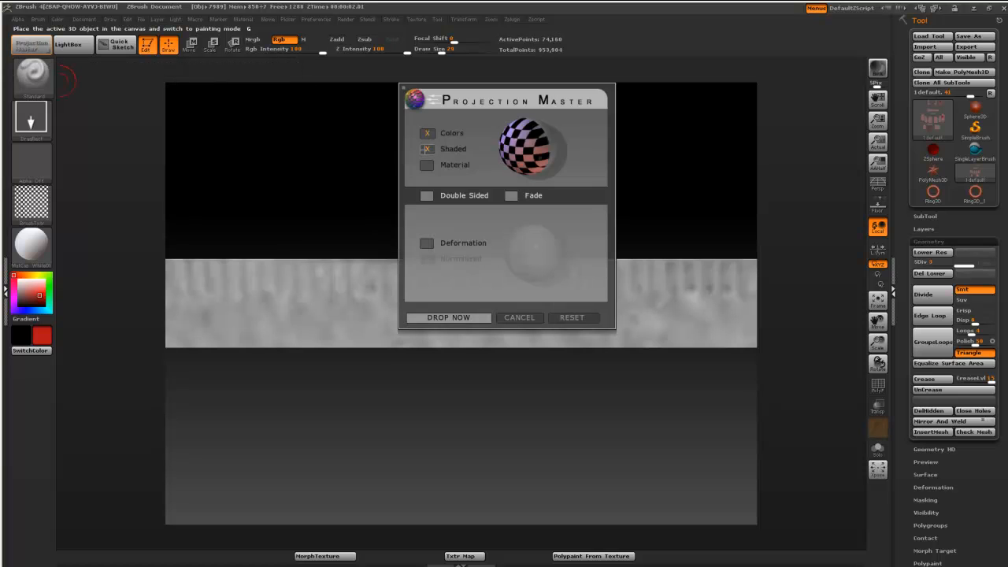
left_click(426, 149)
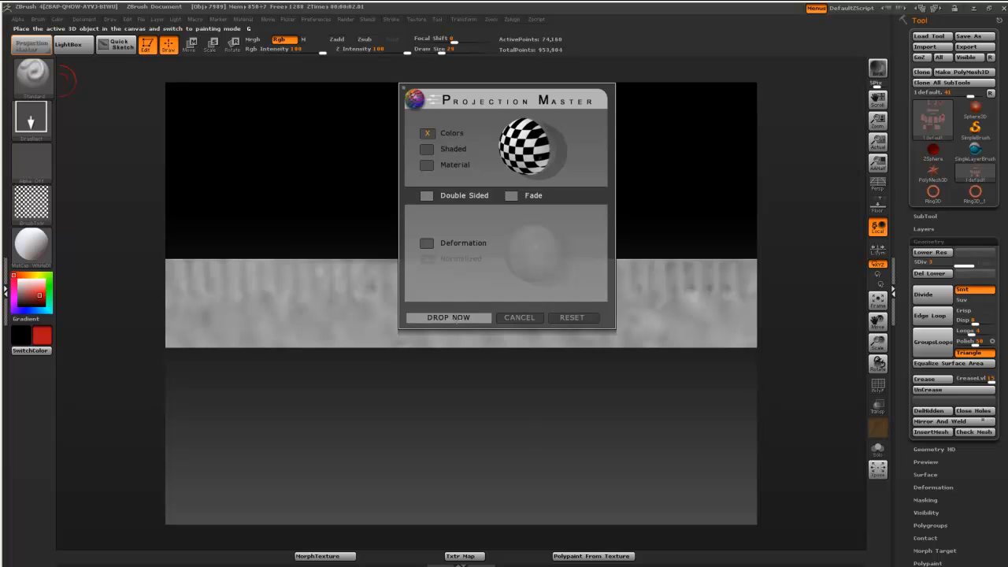
left_click(448, 318)
mouse_move(44, 246)
mouse_move(43, 180)
left_click(37, 199)
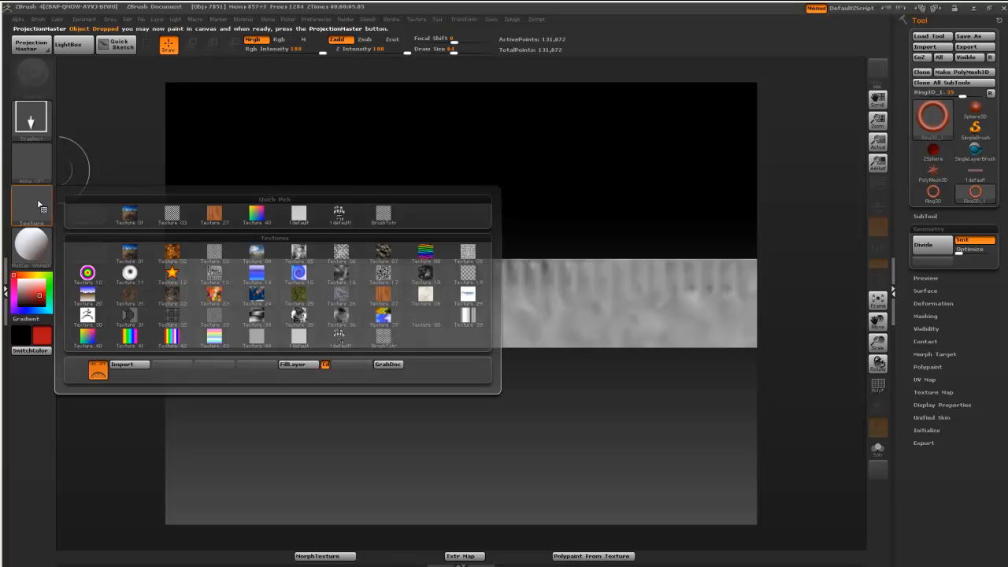
left_click(172, 224)
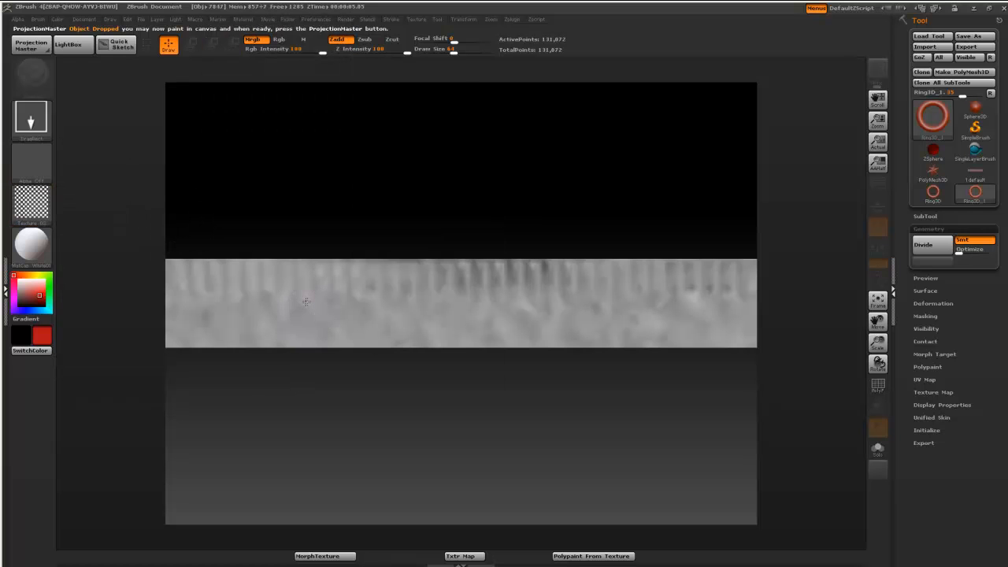
Undo the trial ring on the strip, switch to the SimpleBrush, and undo its trial stroke.
left_click_drag(306, 302, 307, 328)
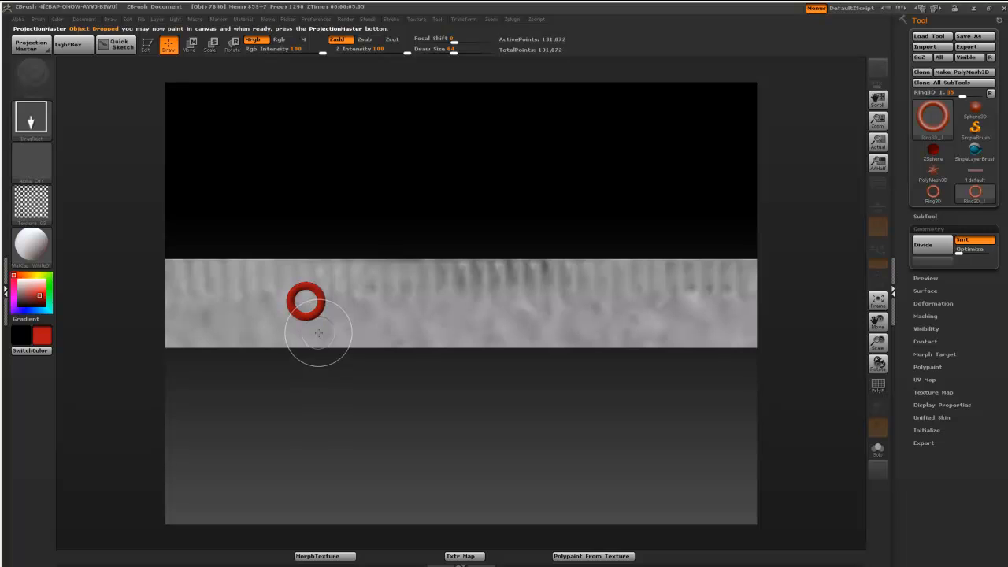
key("ctrl+z")
left_click(975, 129)
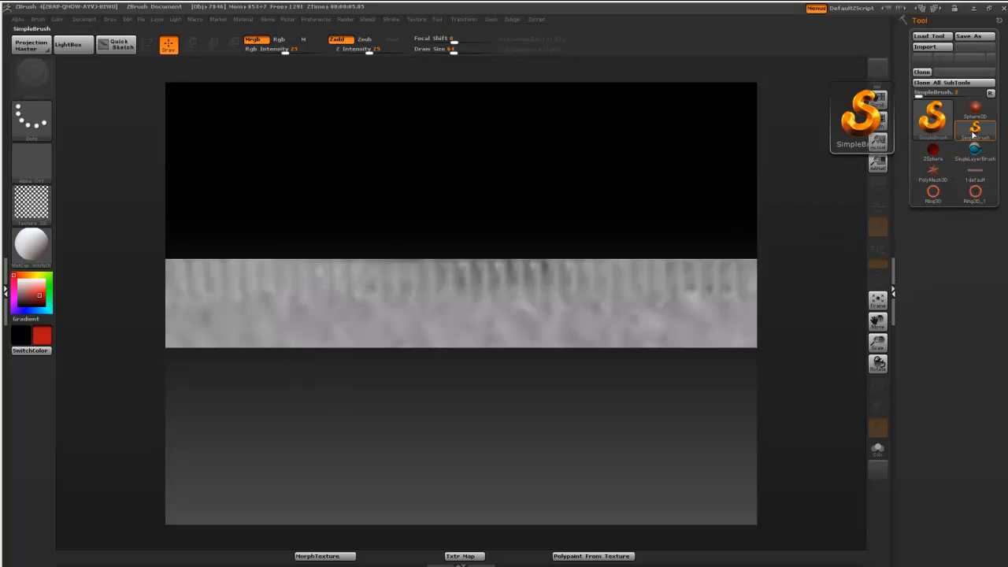
left_click_drag(439, 304, 438, 323)
key("ctrl+z")
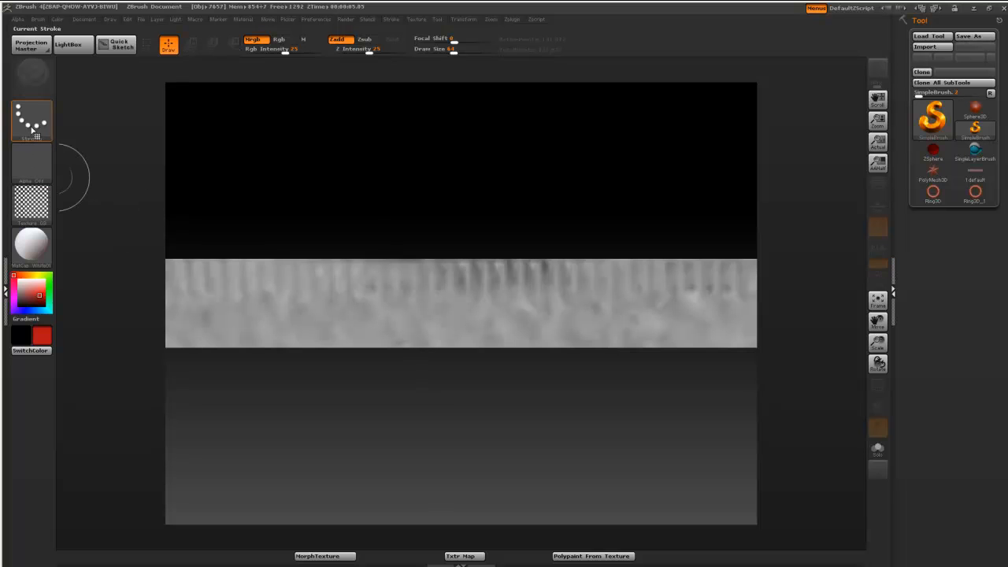
Stamp the checker on the strip's middle with the DragRect stroke at Rgb Intensity 100, and stretch it horizontally across the full strip.
left_click(32, 118)
left_click(118, 134)
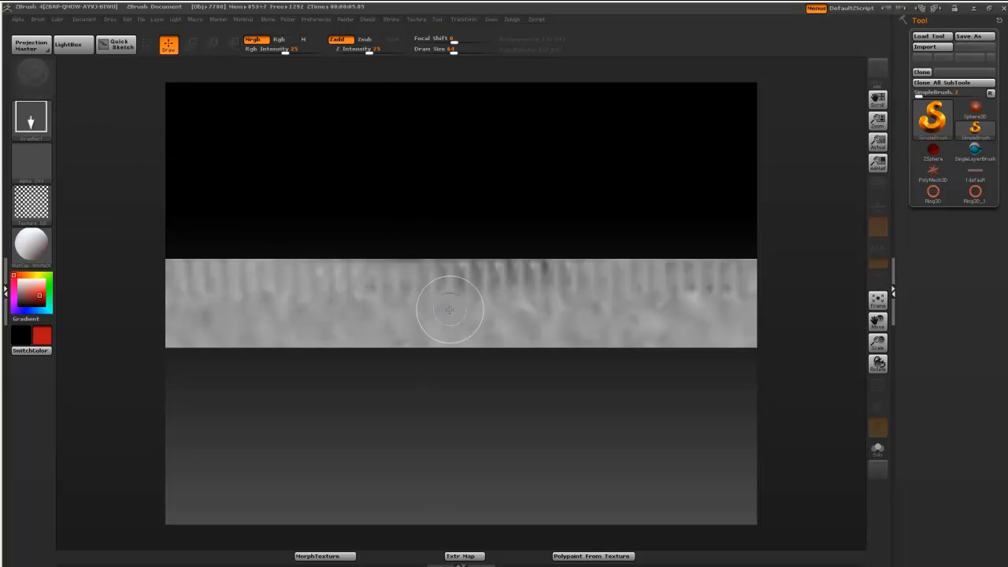
left_click_drag(287, 51, 328, 51)
left_click_drag(456, 303, 458, 392)
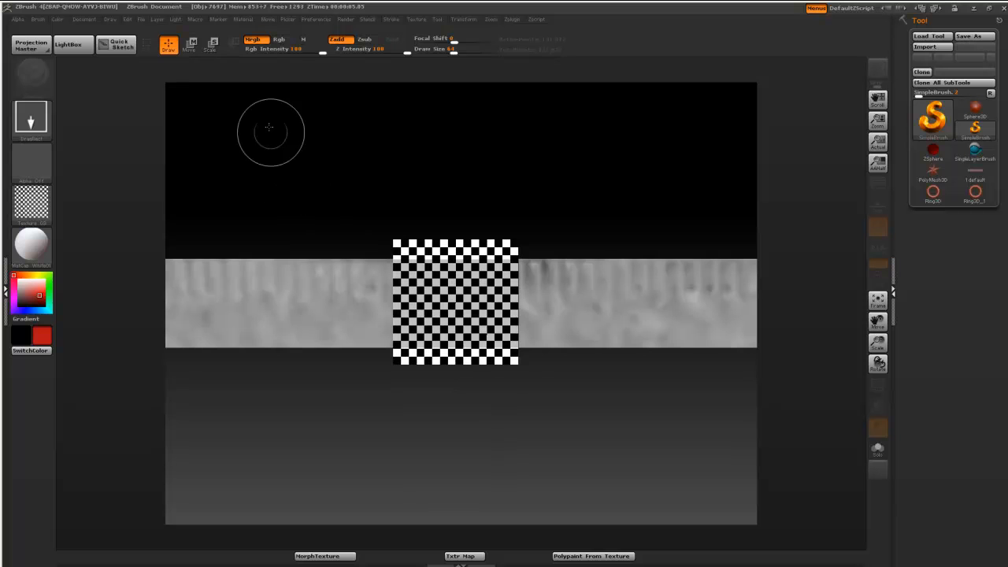
left_click(205, 49)
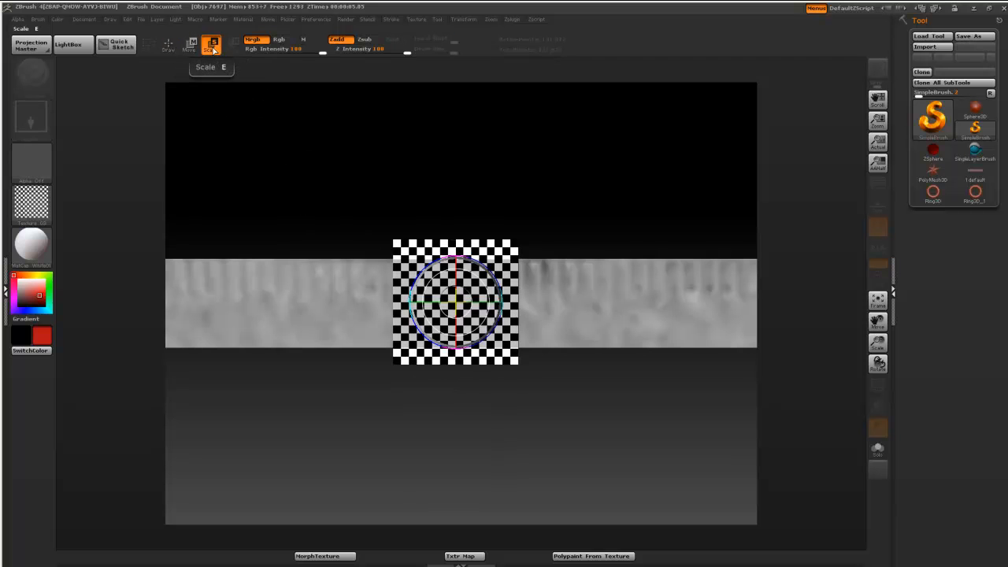
left_click_drag(489, 306, 578, 304)
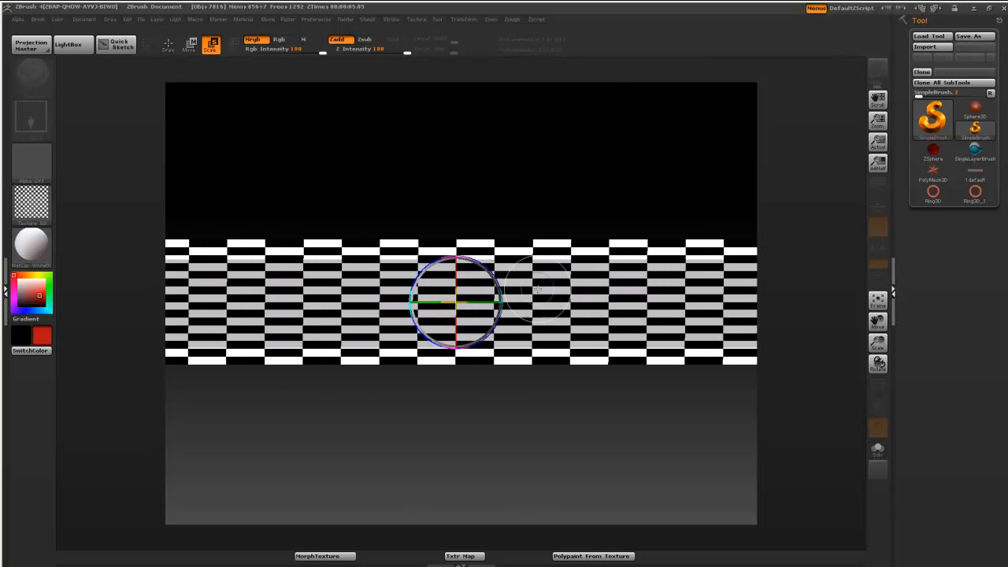
Pick up the checker projection onto the ruffle strip and morph the dress back into its 3D shape, framed from the front.
left_click(30, 46)
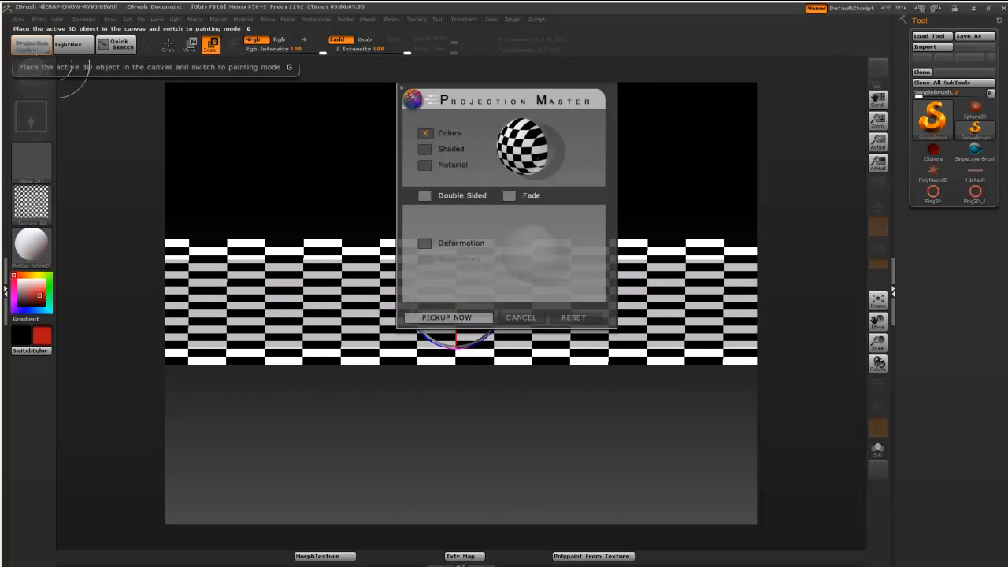
left_click(426, 319)
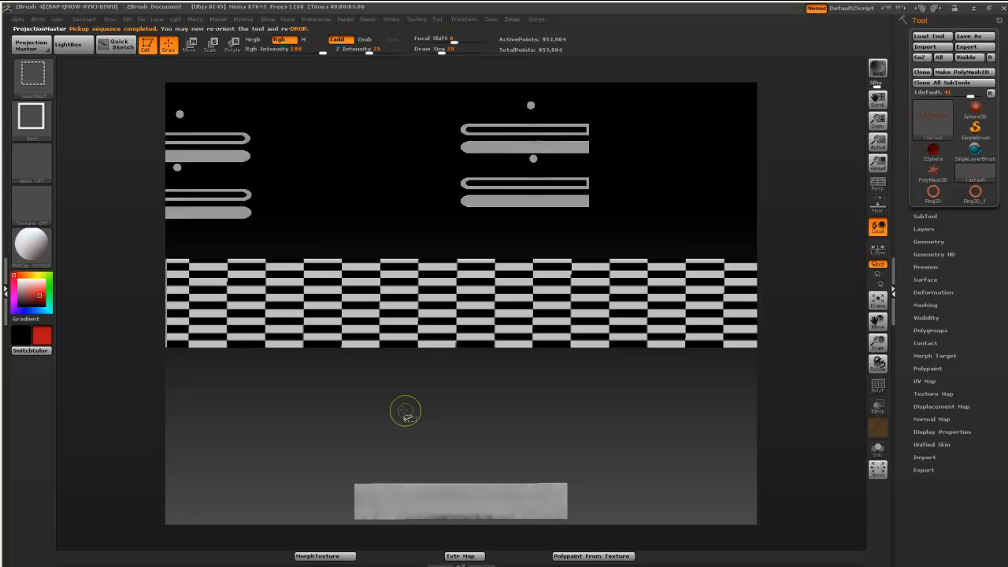
left_click(340, 557)
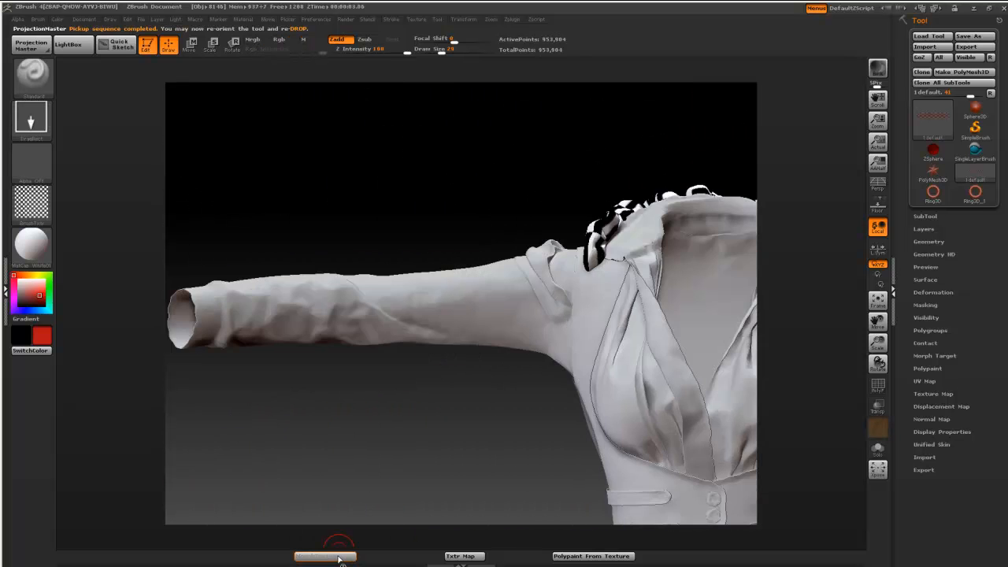
mouse_move(639, 290)
left_mouse_down()
mouse_move(660, 367)
mouse_move(657, 307)
left_mouse_up()
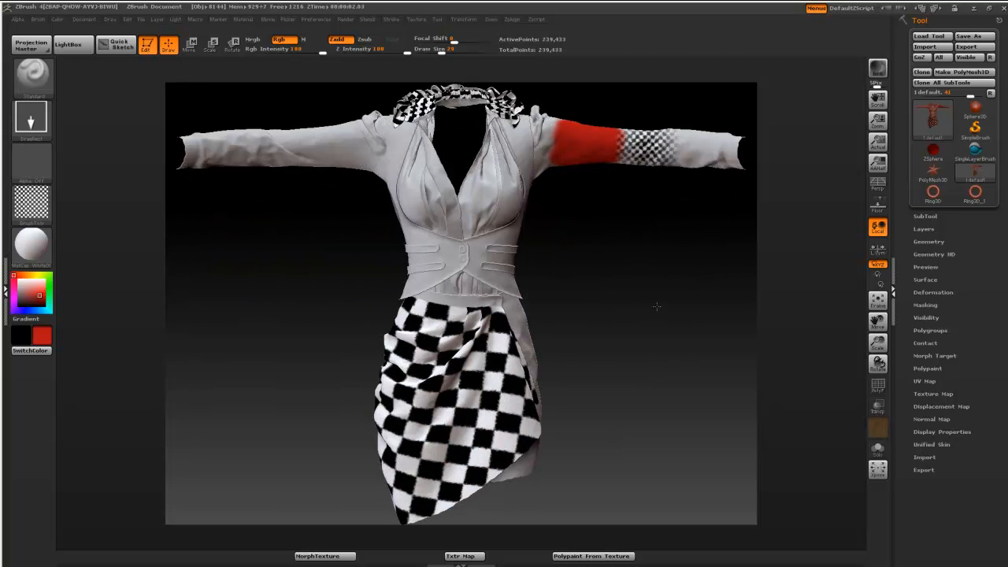
View the dress flattened with its cloned texture map set as the current texture, and return it to its 3D shape.
left_click(351, 557)
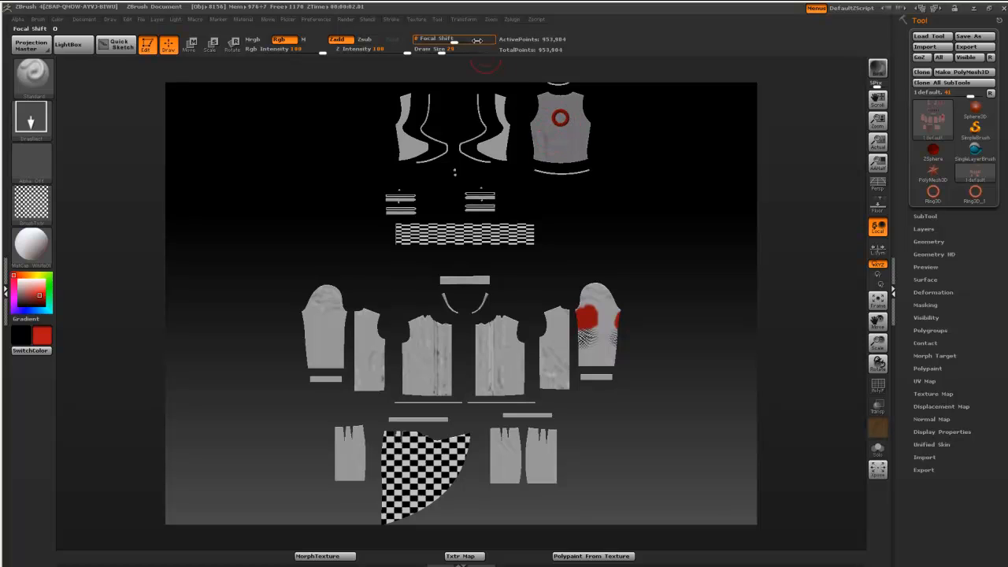
left_click(426, 24)
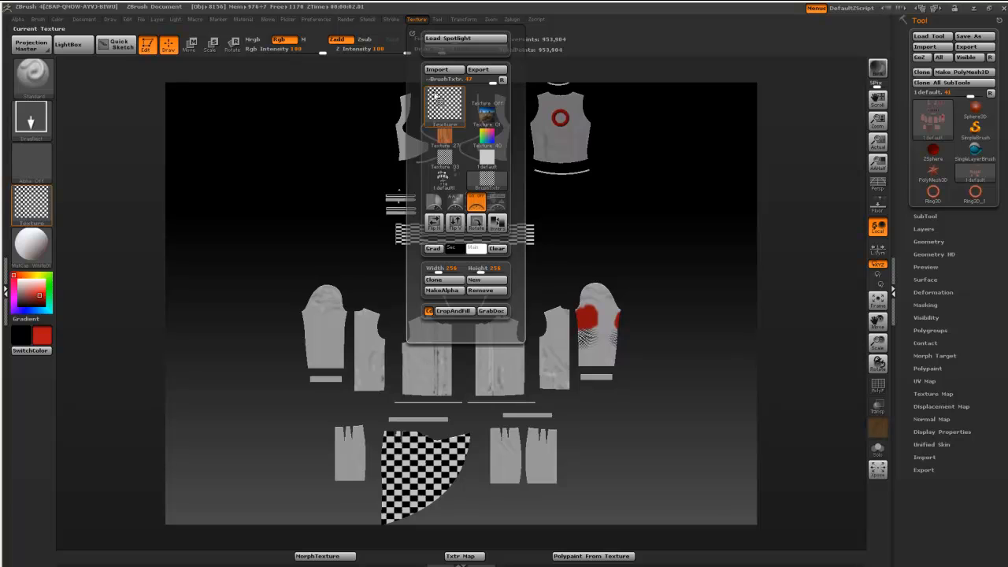
left_click(448, 177)
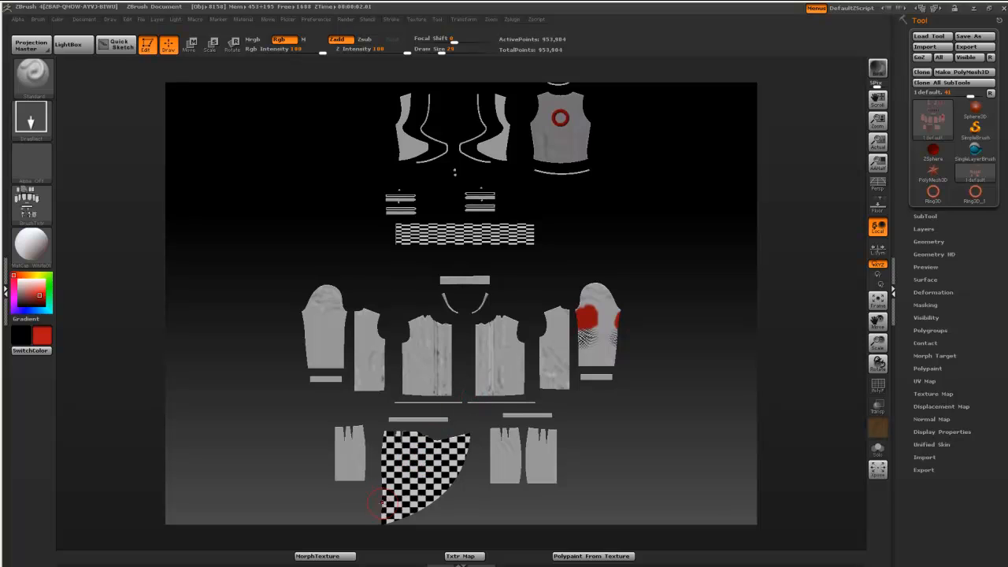
left_click(335, 557)
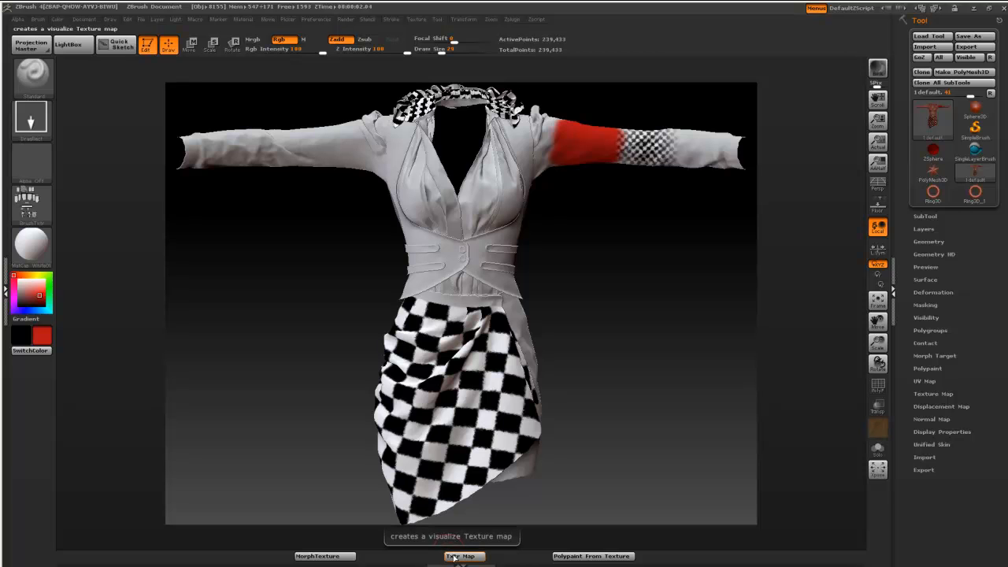
Create a fresh near-white texture map for the dress and isolate the draped front skirt panel.
left_click(22, 280)
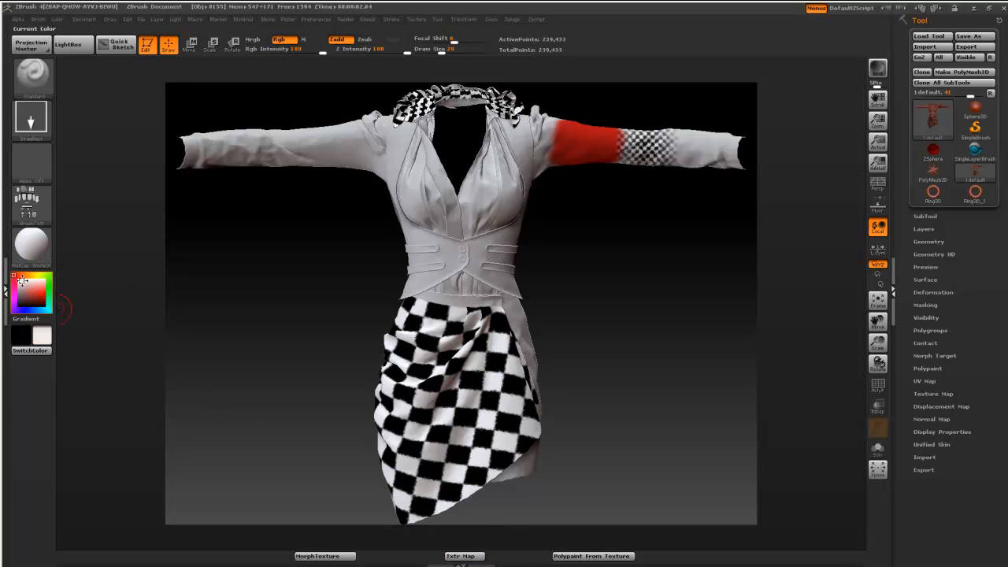
left_click(471, 557)
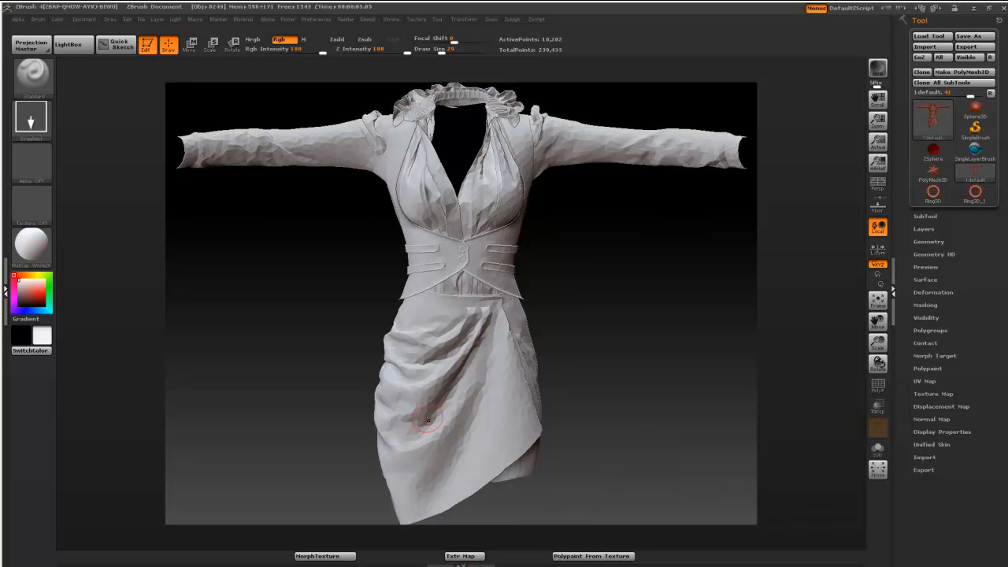
left_click(432, 406, "ctrl+shift")
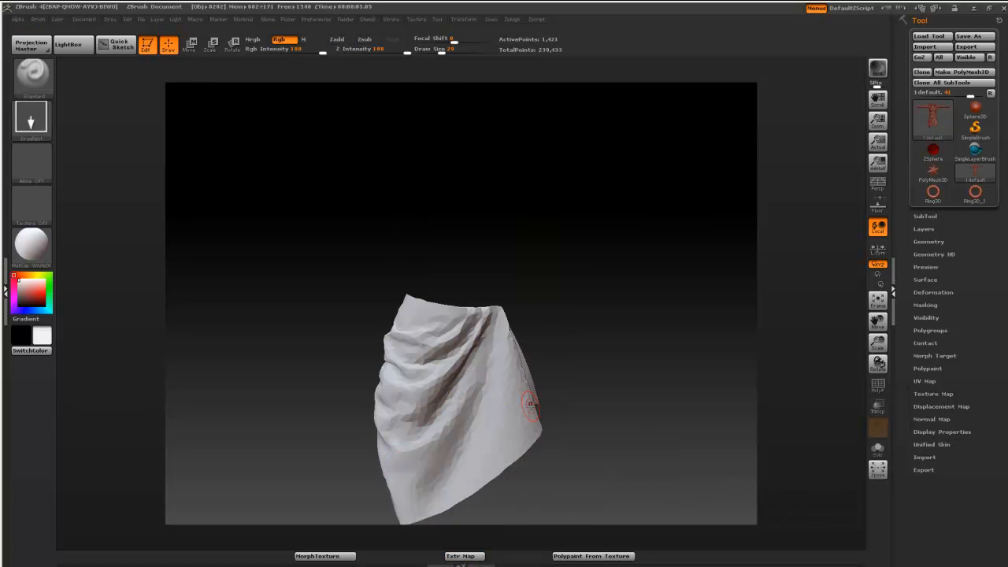
key("f")
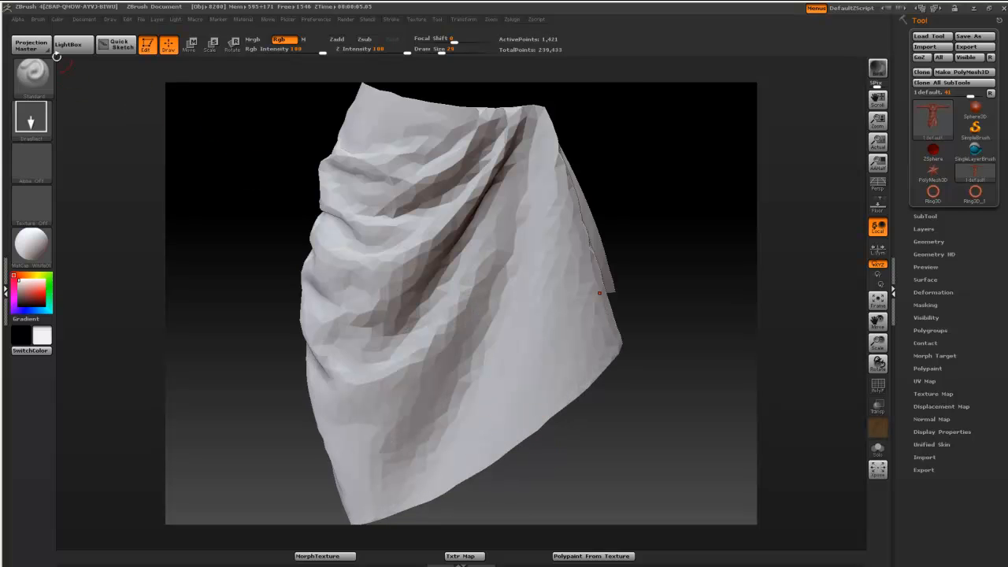
Project the checker onto the draped skirt panel by dropping it in Projection Master, filling the layer, and picking it up.
left_click(33, 45)
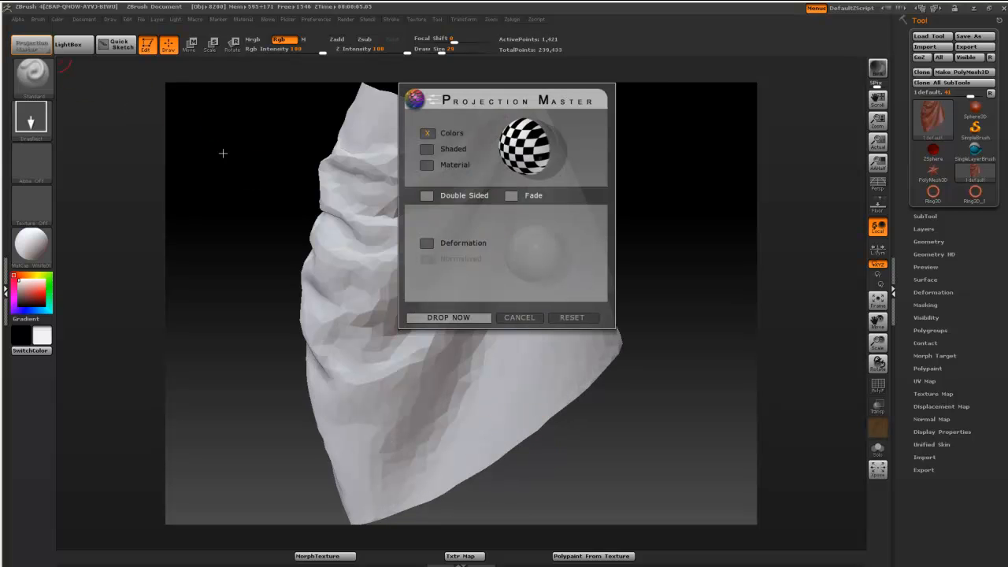
left_click(447, 316)
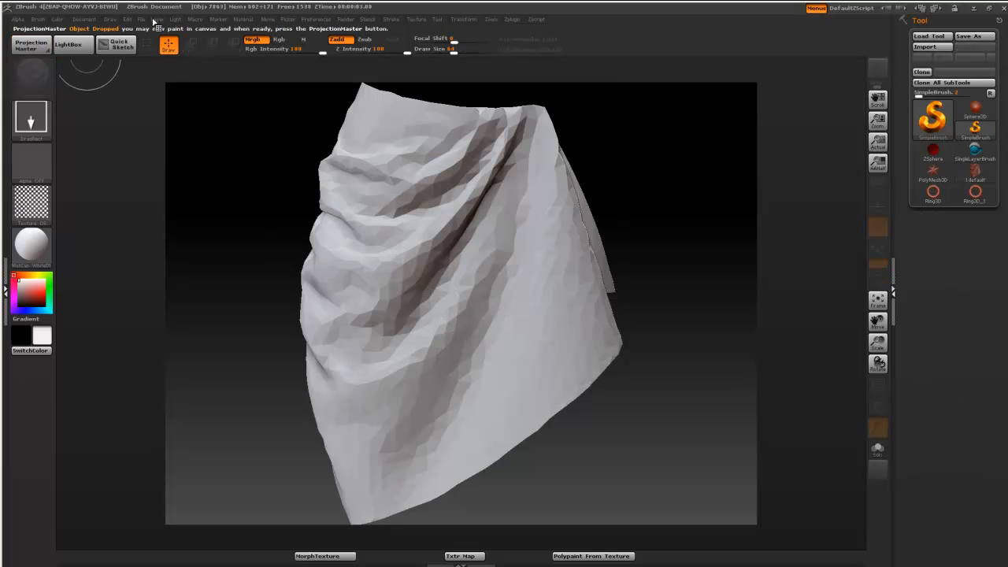
left_click(157, 19)
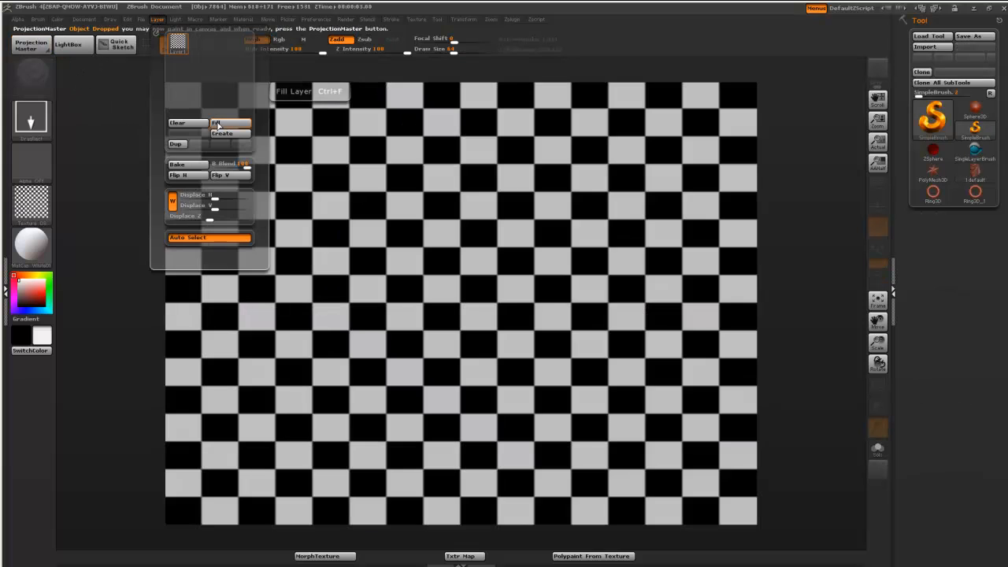
left_click(217, 123)
left_click(27, 47)
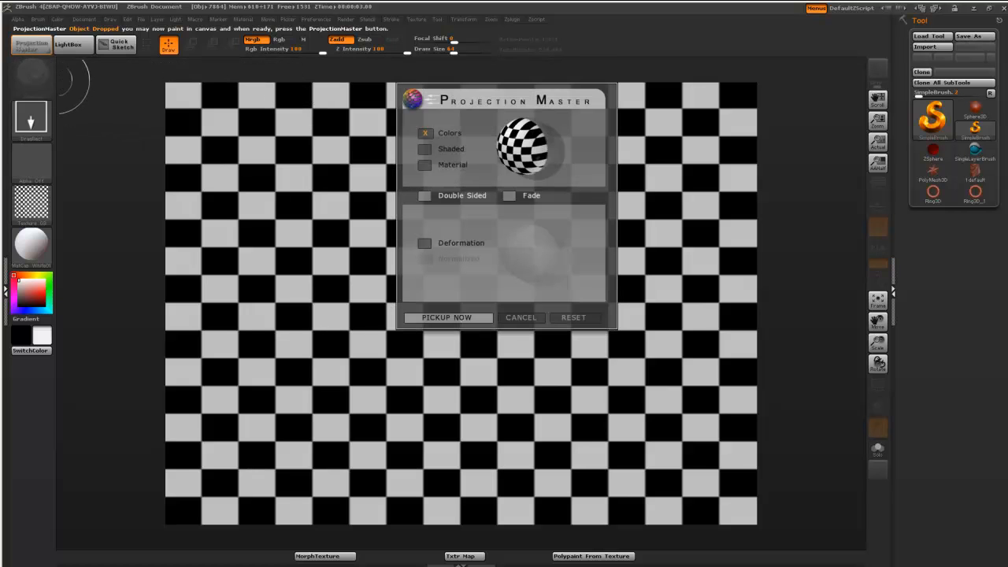
left_click(427, 318)
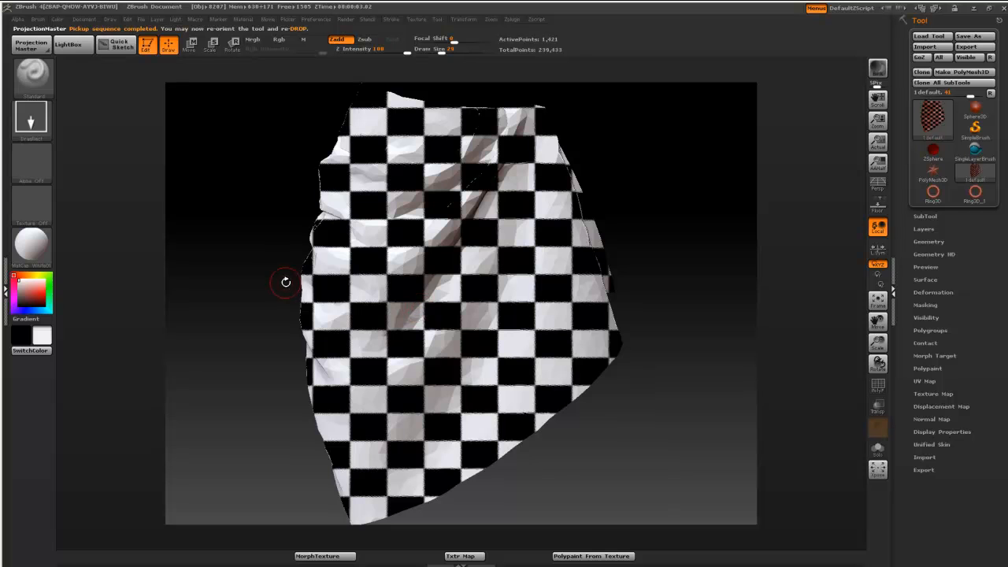
Inspect the checker projection on the draped skirt panel from the side and front, and show the whole dress again.
left_click_drag(272, 274, 303, 283)
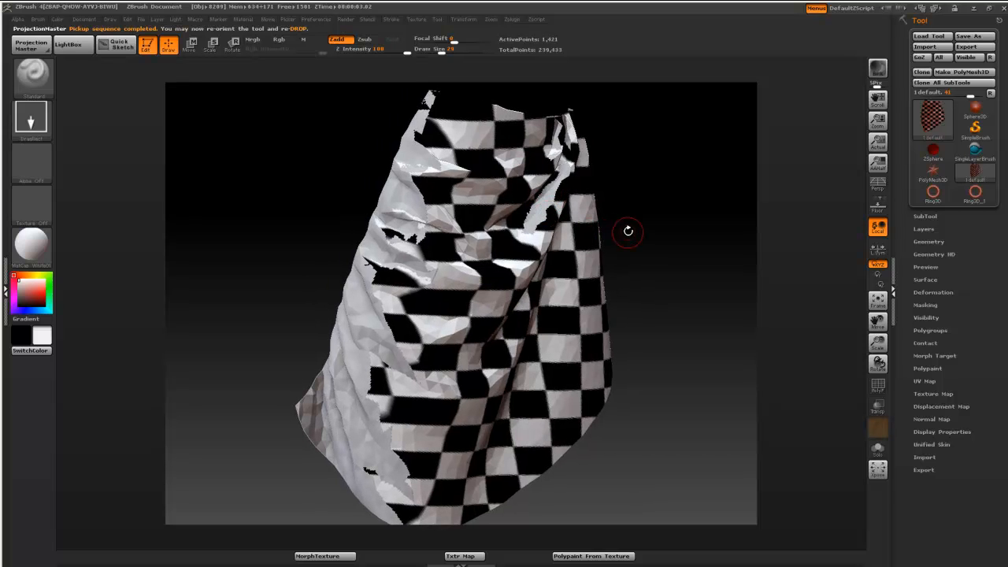
left_click_drag(652, 265, 641, 260)
left_click(641, 260, "ctrl+shift")
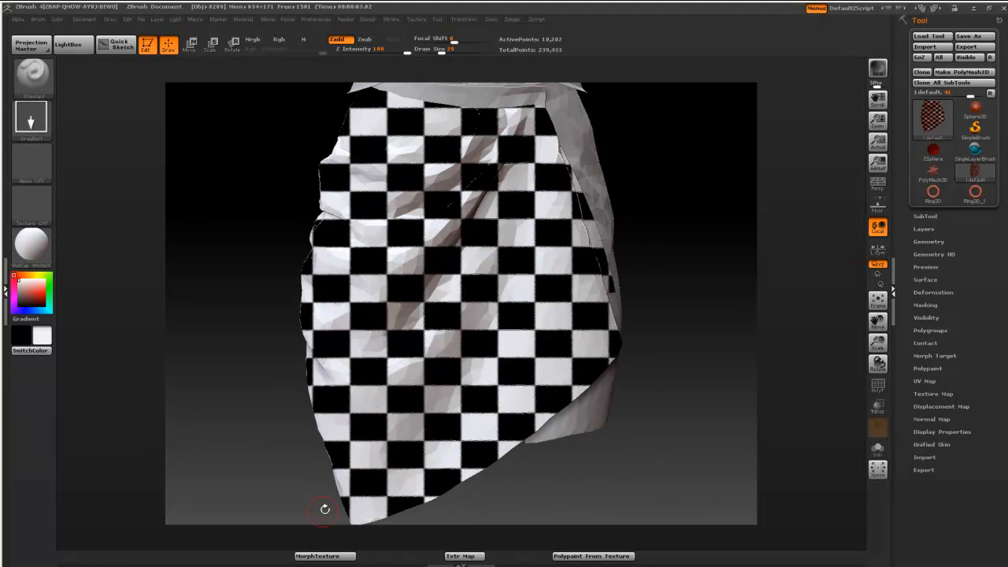
Morph the dress into its flat UV layout and isolate the front skirt panel with the distorted checker, framed in view.
left_click(320, 557)
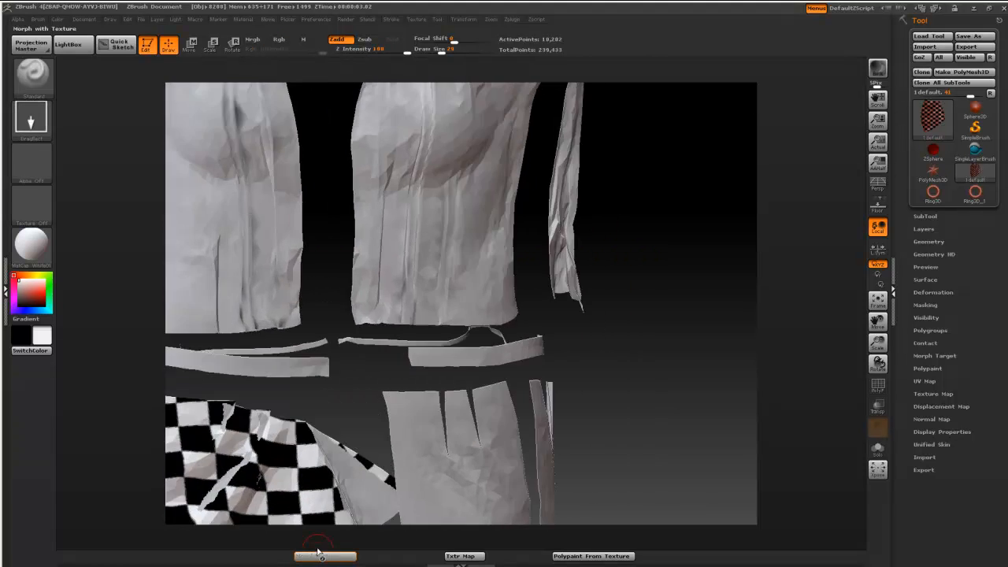
left_click_drag(616, 455, 630, 357, "alt")
left_click_drag(578, 420, 715, 399, "alt")
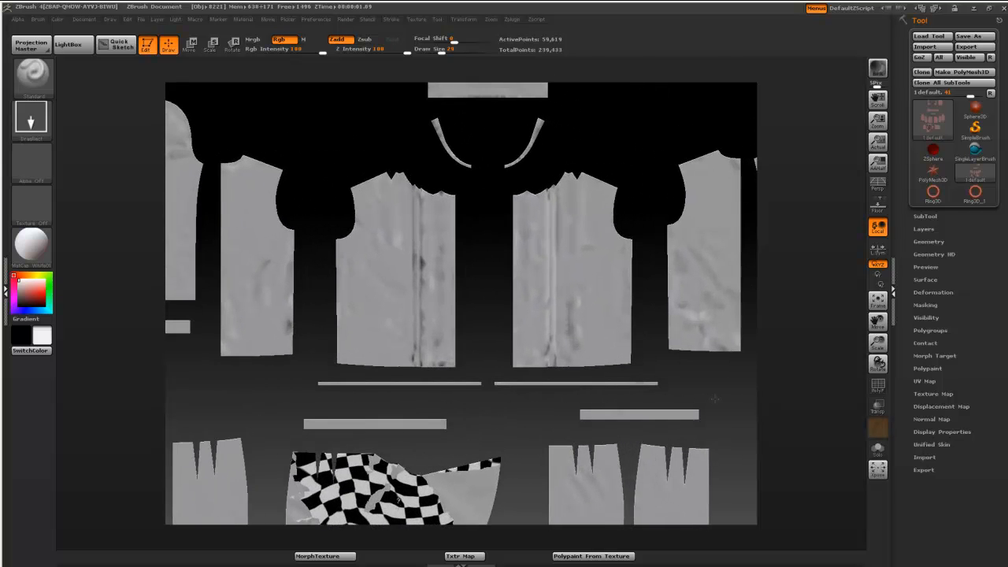
left_click_drag(556, 426, 579, 259, "alt")
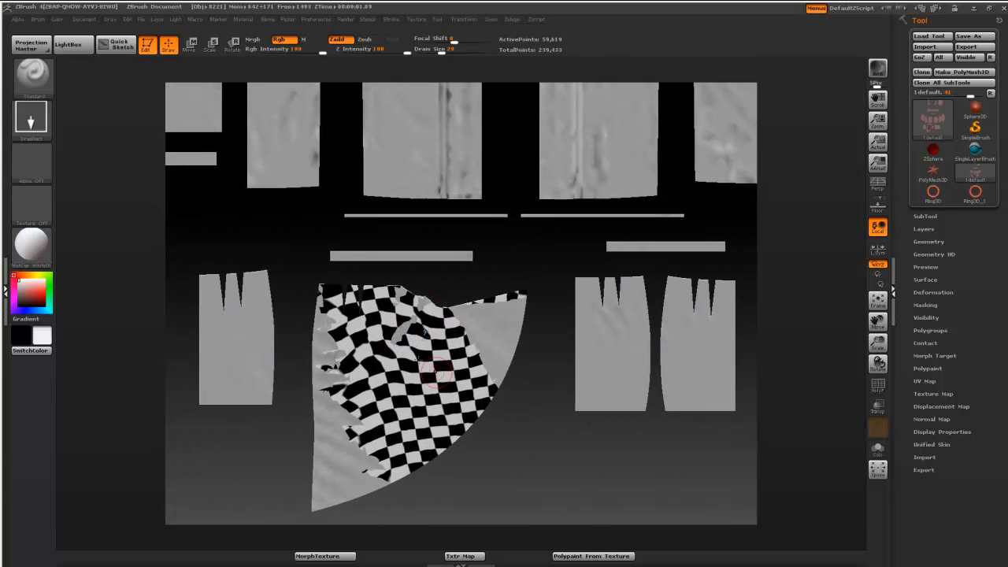
left_click_drag(503, 442, 520, 417, "alt")
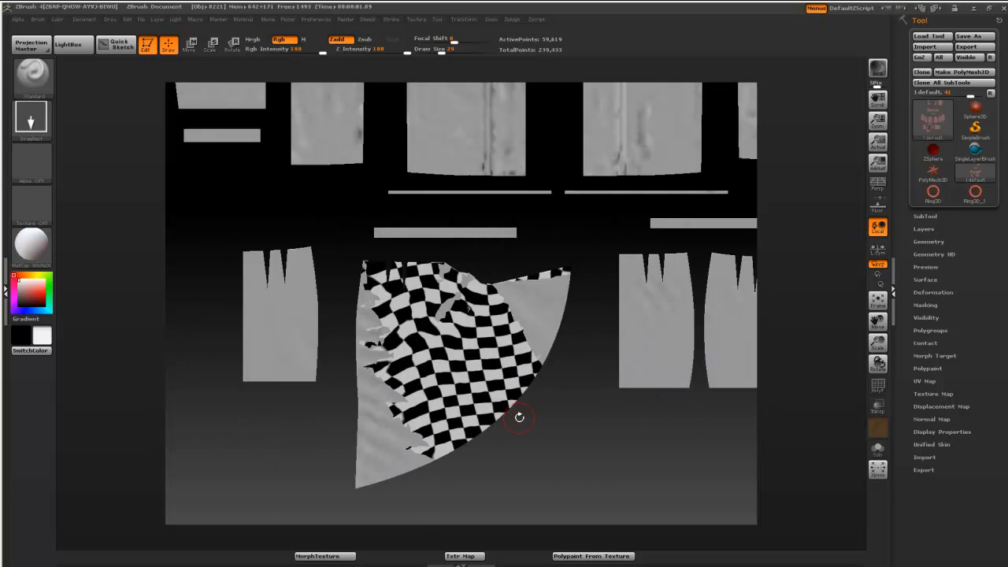
left_click(447, 312, "ctrl+shift")
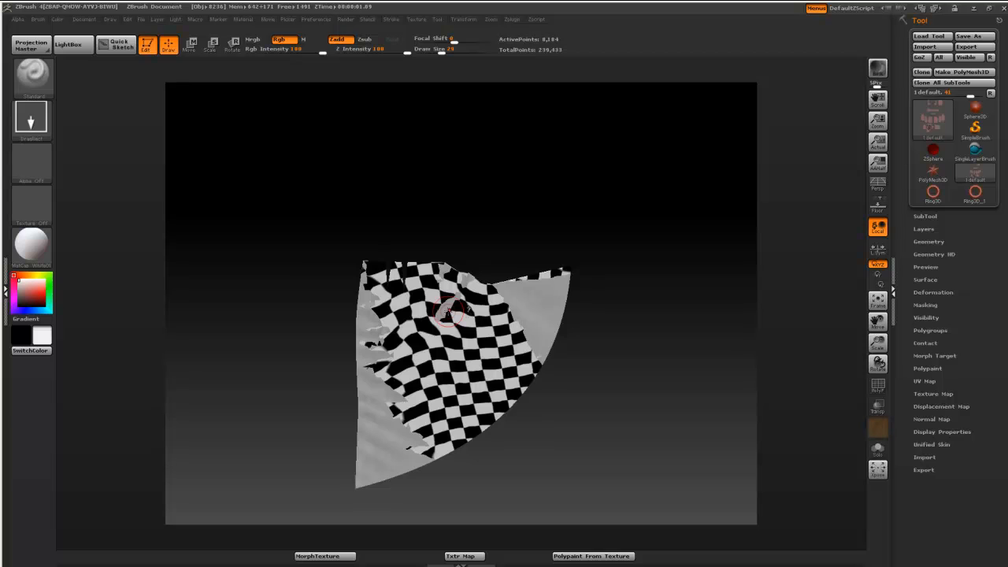
key("f")
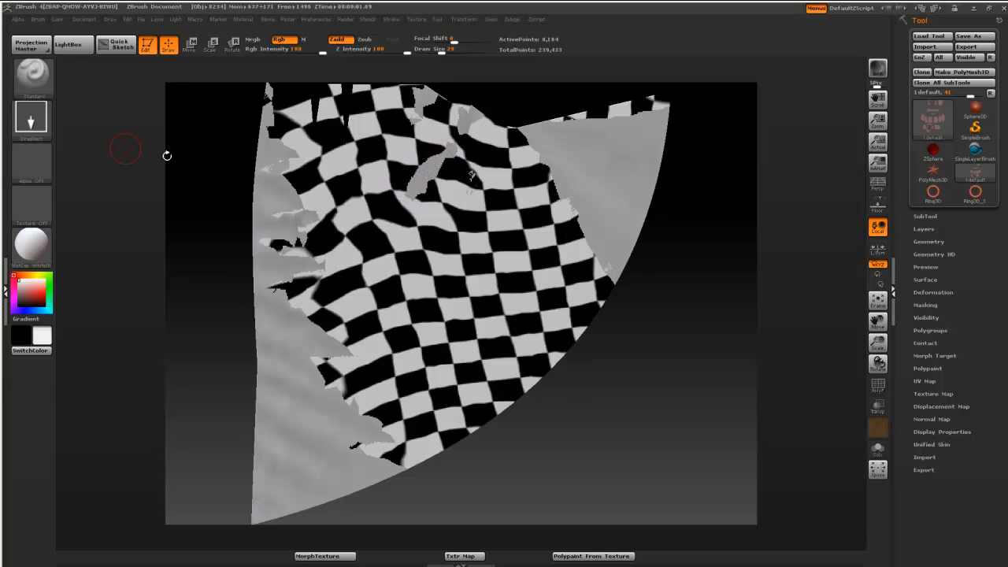
Project the checker onto the flattened skirt panel in Projection Master with only Colors enabled, filling the layer and picking it up.
left_click(29, 48)
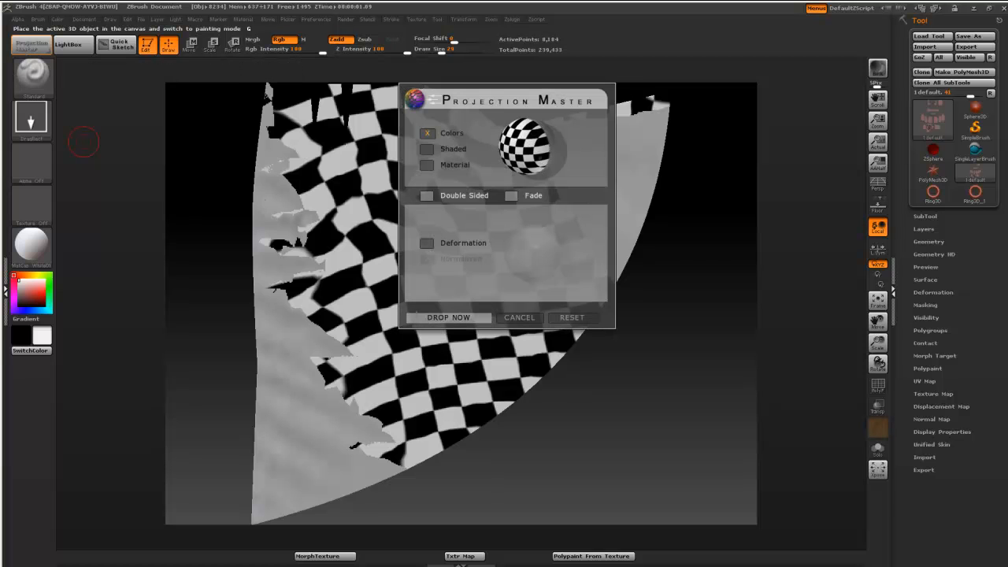
left_click(448, 318)
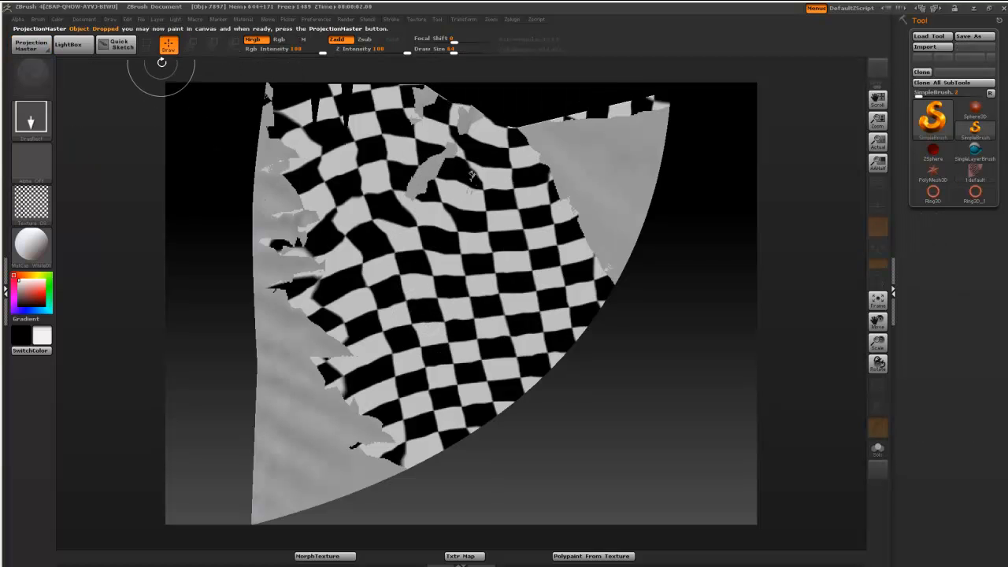
left_click(152, 21)
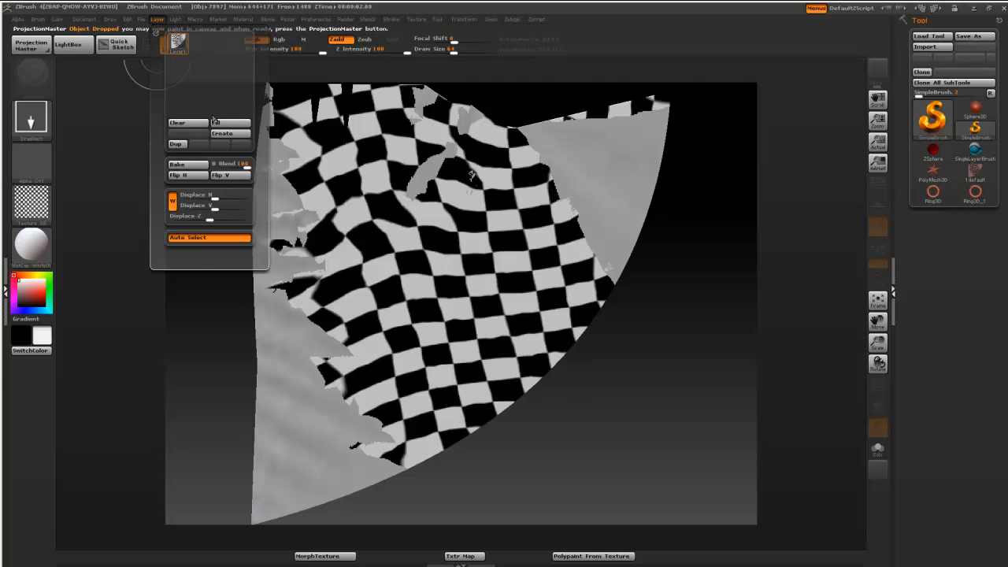
left_click(215, 122)
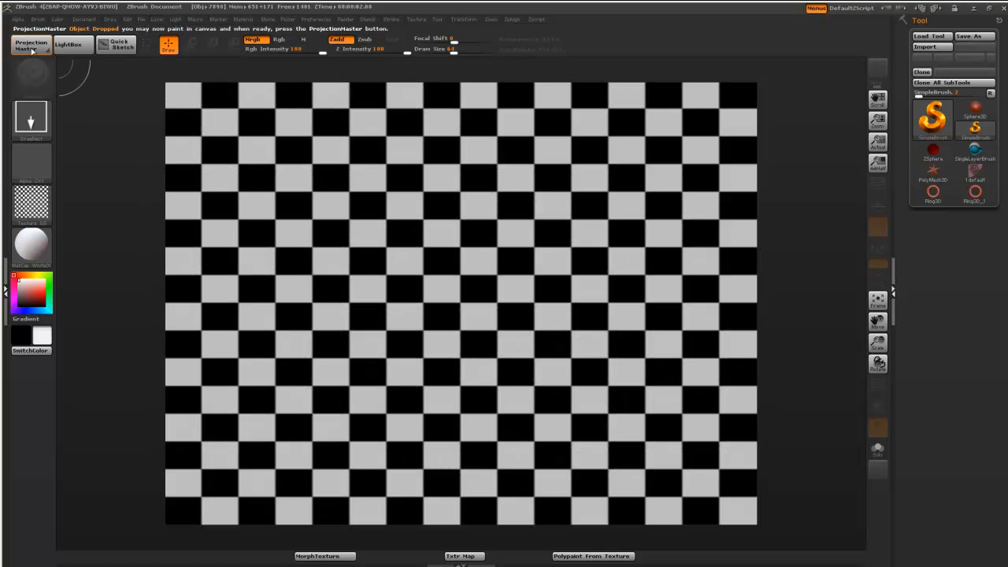
left_click(31, 45)
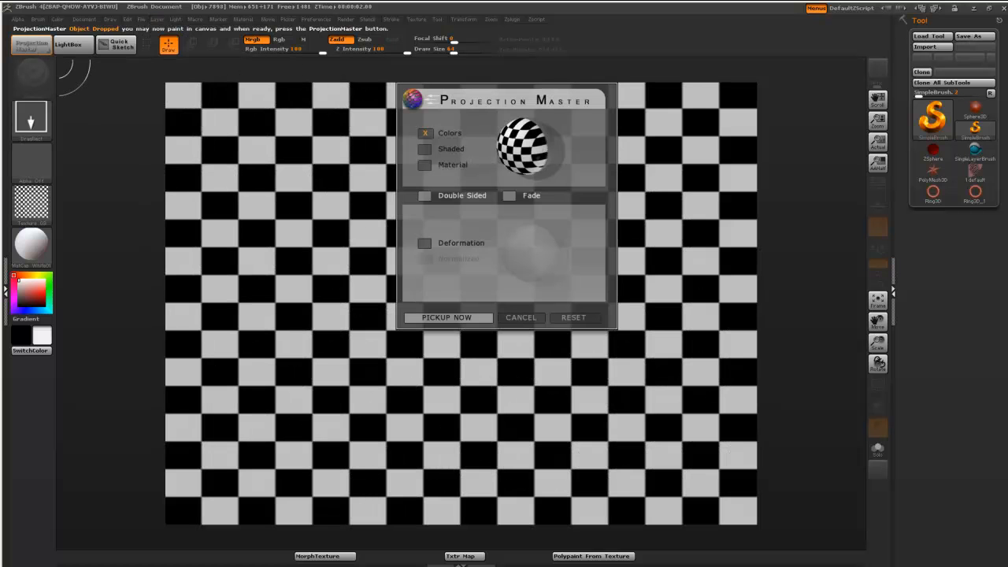
left_click(438, 319)
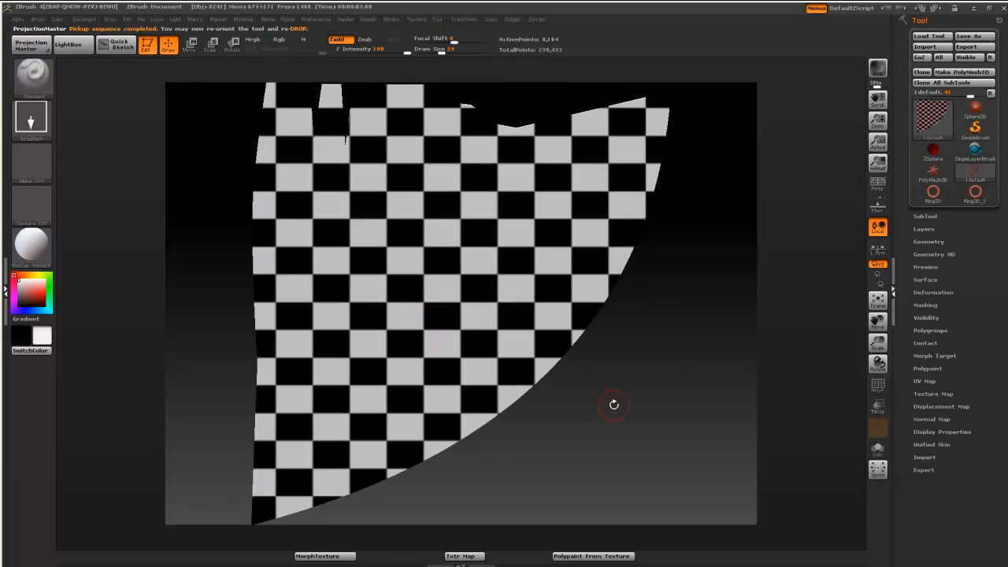
Morph the dress back into 3D to view the checker on the draped skirt, and flatten it again.
left_click(347, 556)
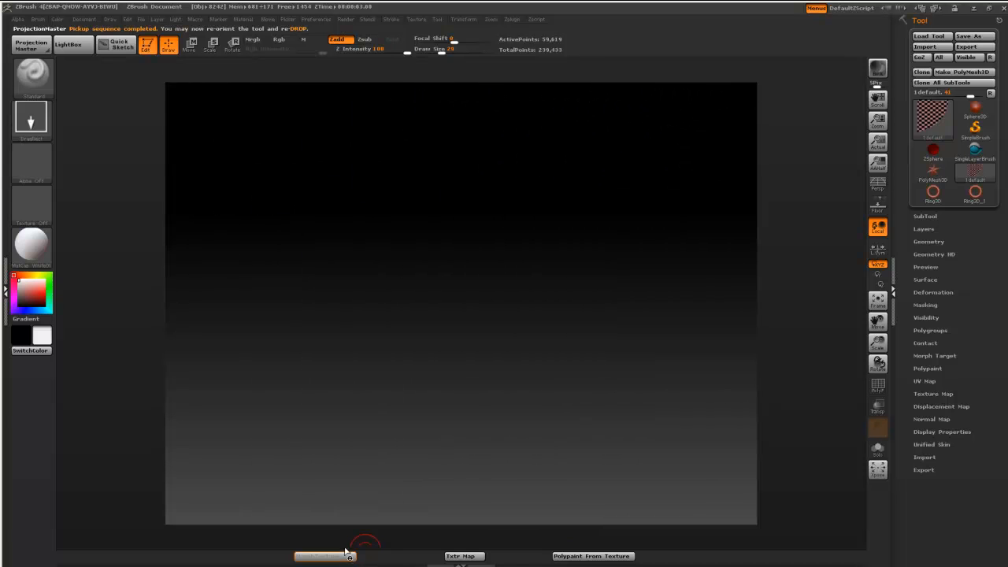
mouse_move(574, 443)
left_mouse_down()
mouse_move(623, 443)
mouse_move(587, 442)
left_mouse_up()
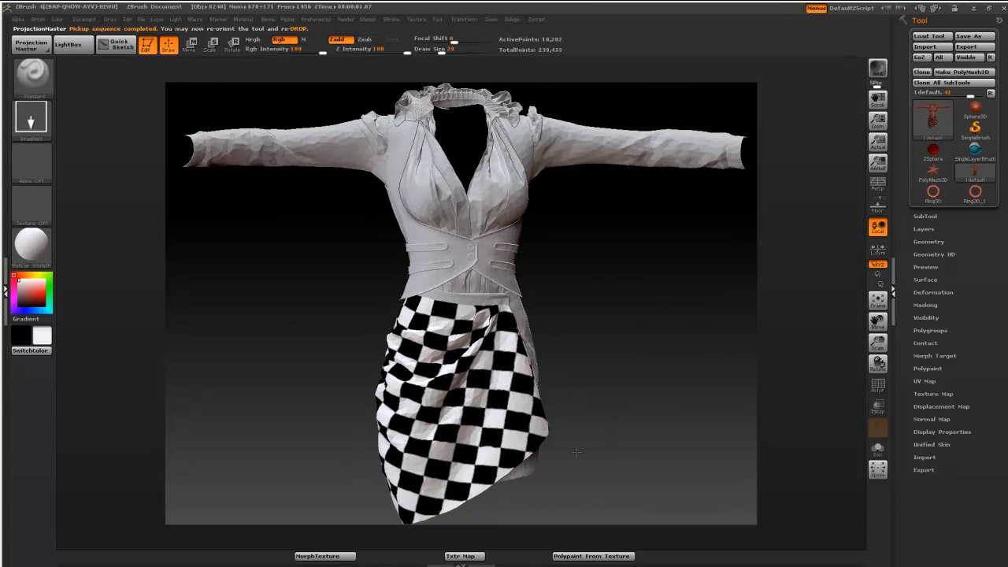
left_click(351, 557)
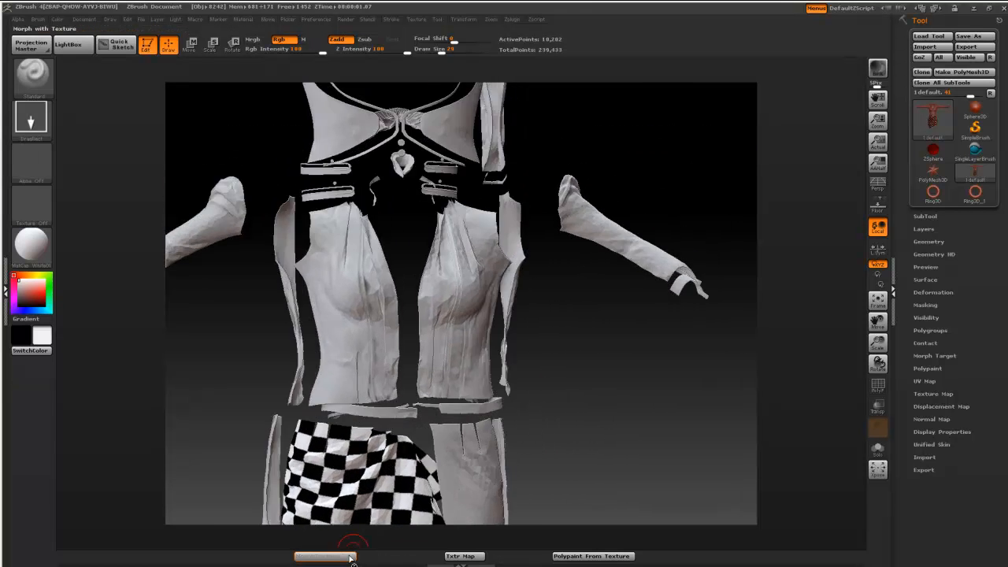